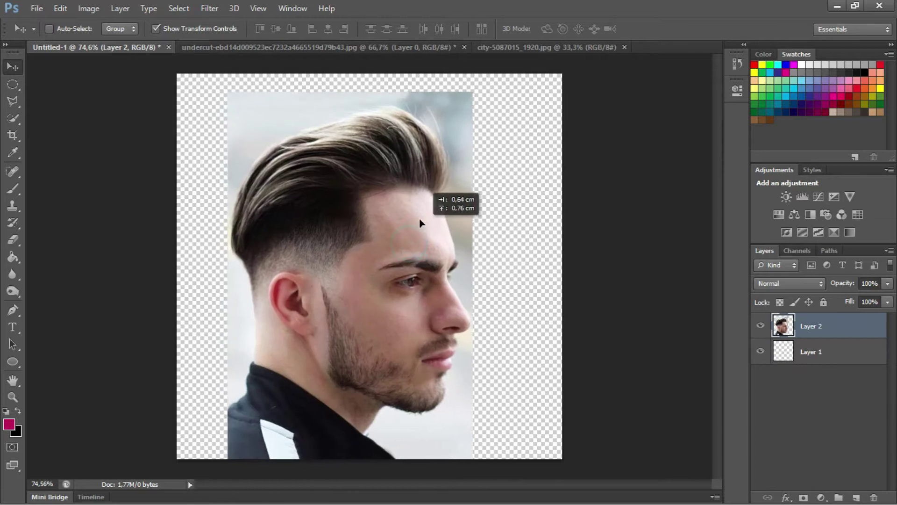
# Step: Scale the portrait to about 105.6% wide and 105.5% high, position it to fill the canvas height, and apply the transformation
pyautogui.moveTo(466, 440); pyautogui.dragTo(480, 461)
pyautogui.moveTo(393, 344); pyautogui.dragTo(417, 349)
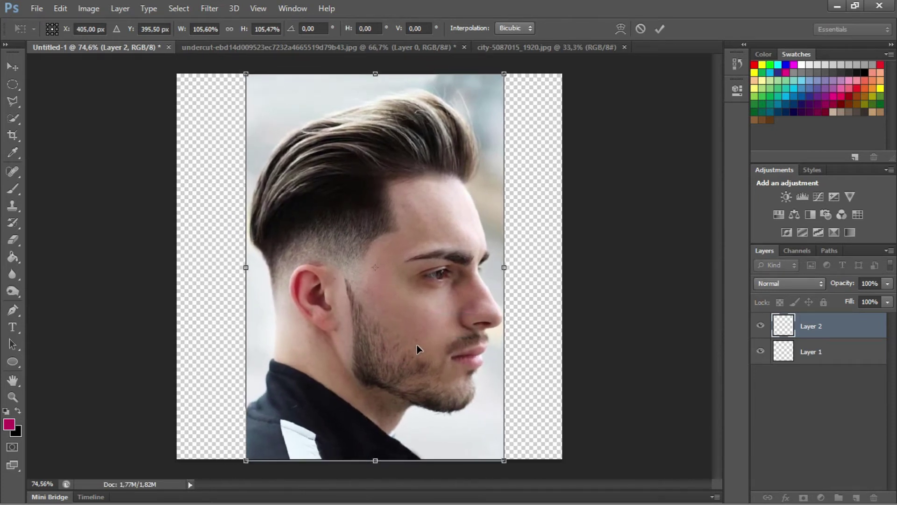
pyautogui.click(660, 30)
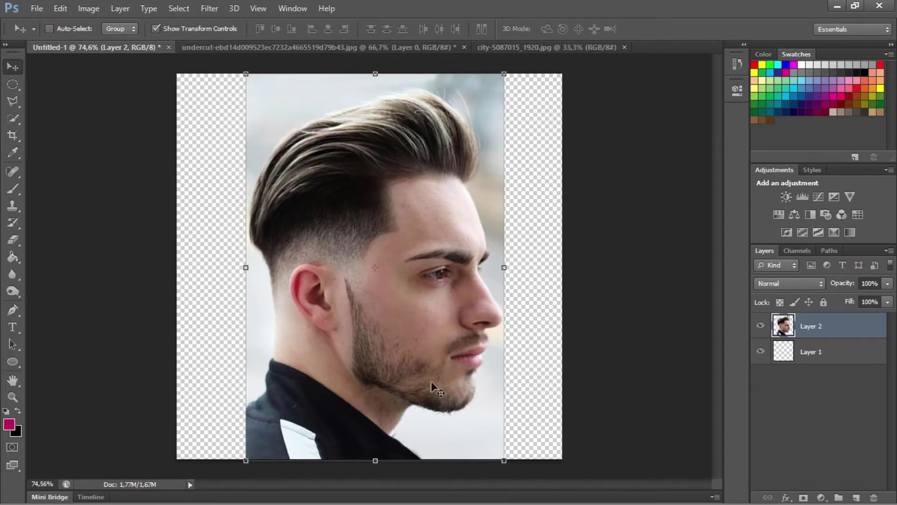
# Step: Start a Pen tool path at the front of the jacket's lower edge and trace the collar, throat and underside of the jaw
pyautogui.press('p')
pyautogui.scroll(8, 448, 446)
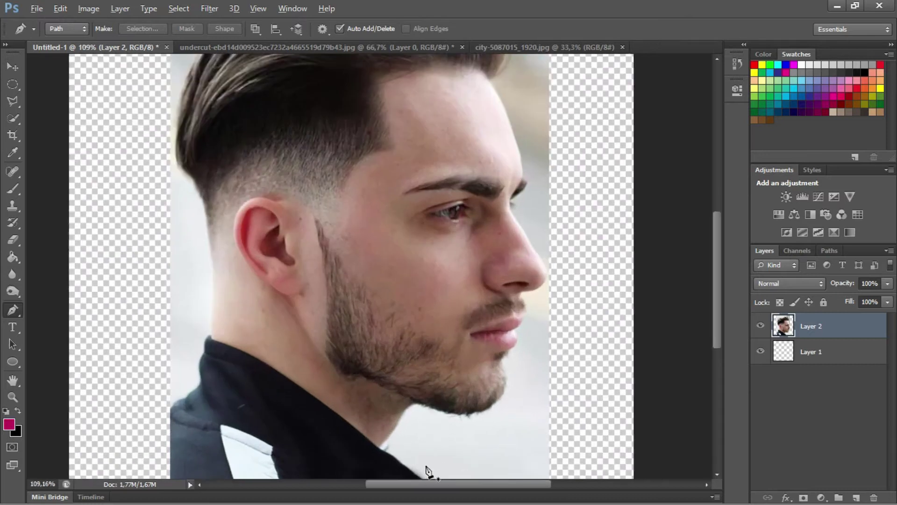
pyautogui.scroll(-3, 440, 351)
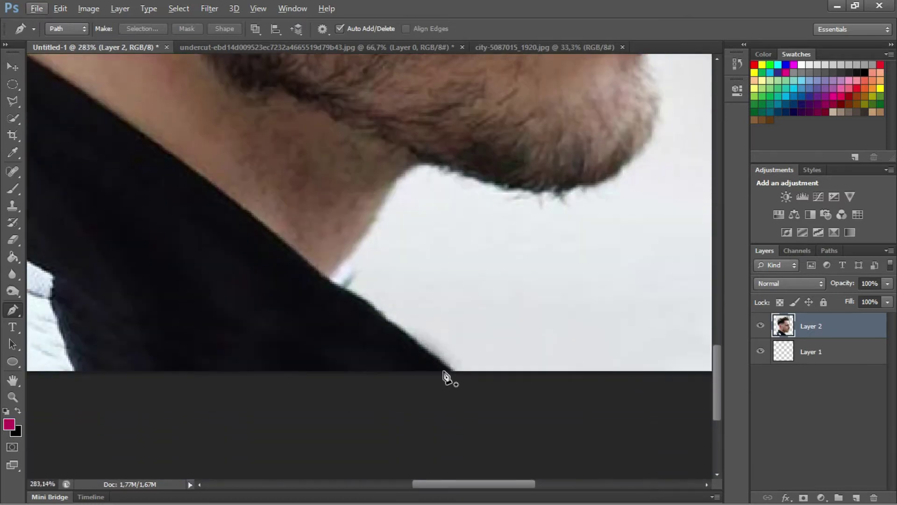
pyautogui.click(457, 371)
pyautogui.moveTo(348, 286); pyautogui.dragTo(327, 282)
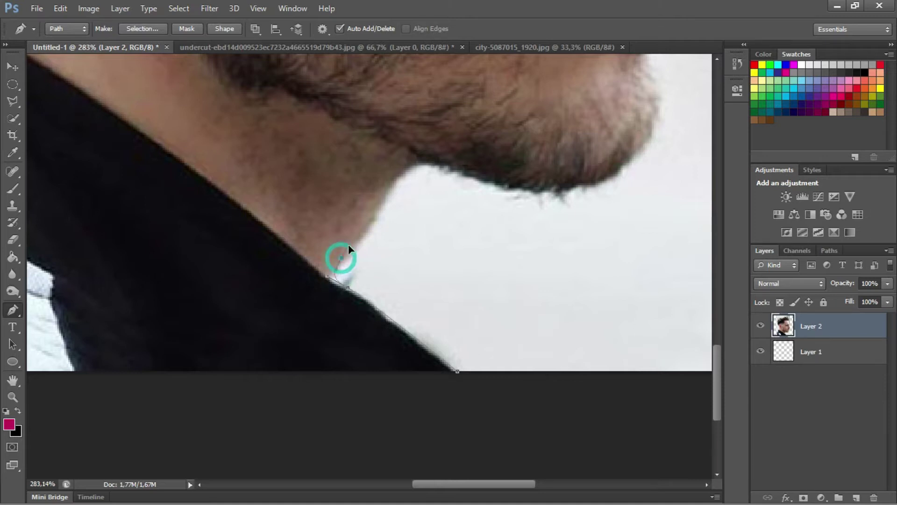
pyautogui.moveTo(392, 188); pyautogui.dragTo(454, 173)
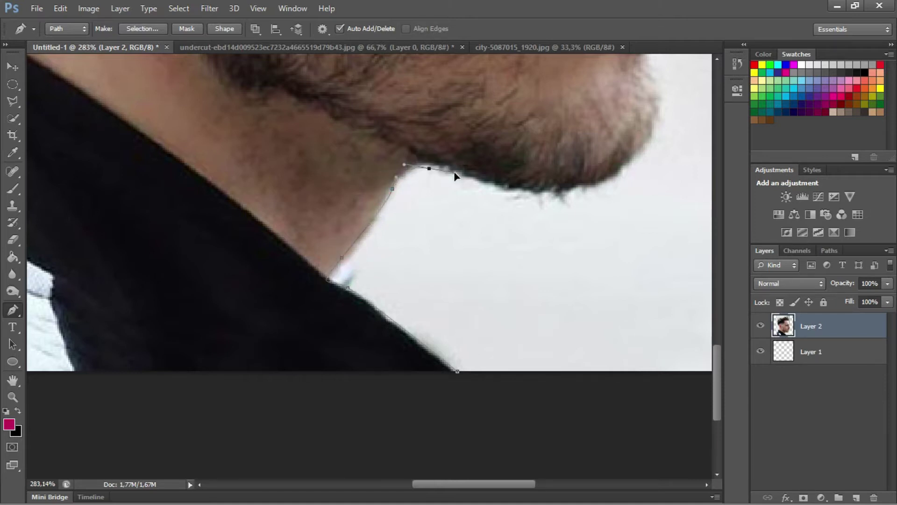
pyautogui.moveTo(512, 193); pyautogui.dragTo(555, 191)
# Step: Continue the path around the bearded chin and up to the hollow beneath the lower lip
pyautogui.scroll(3, 461, 223)
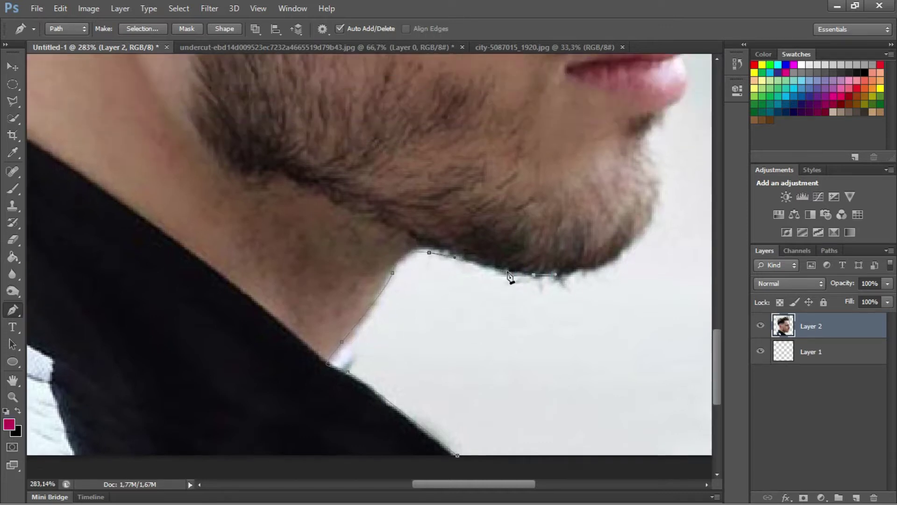
pyautogui.hscroll(4, 536, 286)
pyautogui.scroll(1, 519, 304)
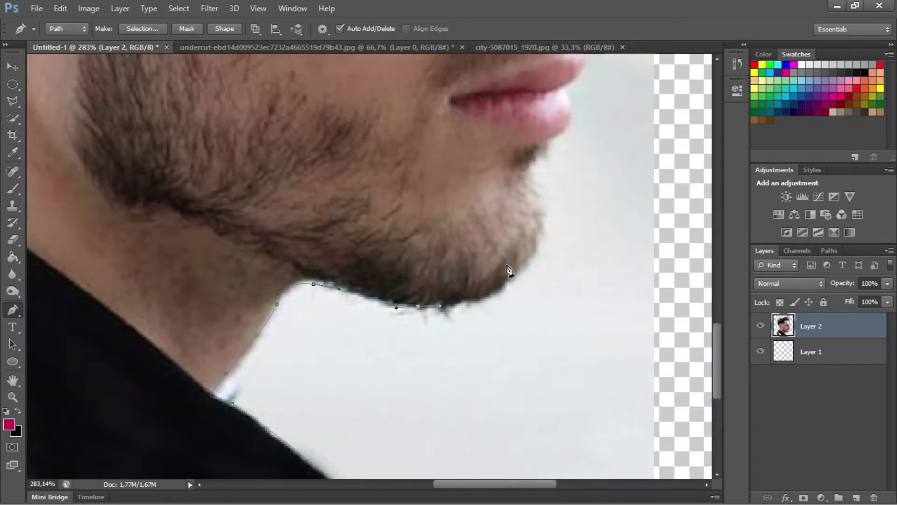
pyautogui.moveTo(498, 312); pyautogui.dragTo(535, 263)
pyautogui.scroll(2, 542, 293)
pyautogui.moveTo(545, 231); pyautogui.dragTo(553, 222)
pyautogui.hscroll(-1, 603, 207)
pyautogui.hscroll(3, 531, 218)
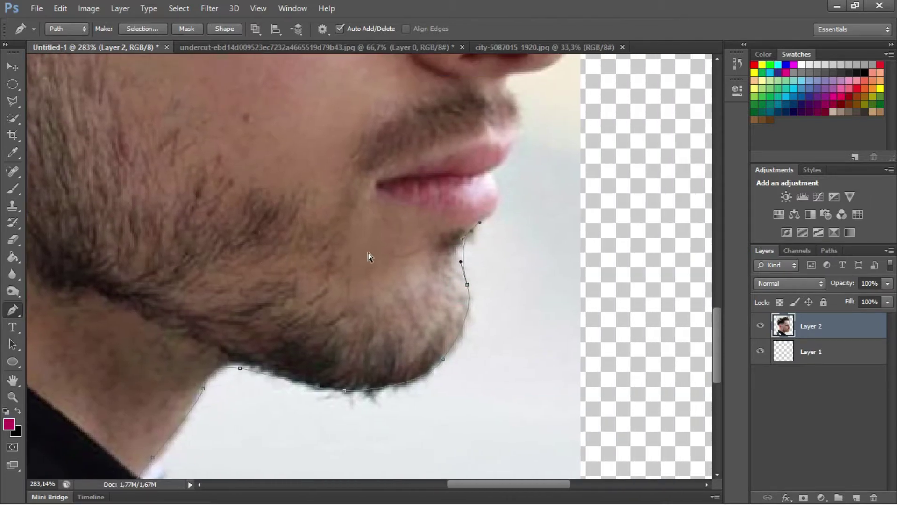
# Step: Trace the path along the lower lip, the mouth corner between the lips and the upper lip
pyautogui.scroll(1, 491, 225)
pyautogui.scroll(6, 501, 223)
pyautogui.moveTo(500, 219); pyautogui.dragTo(505, 202)
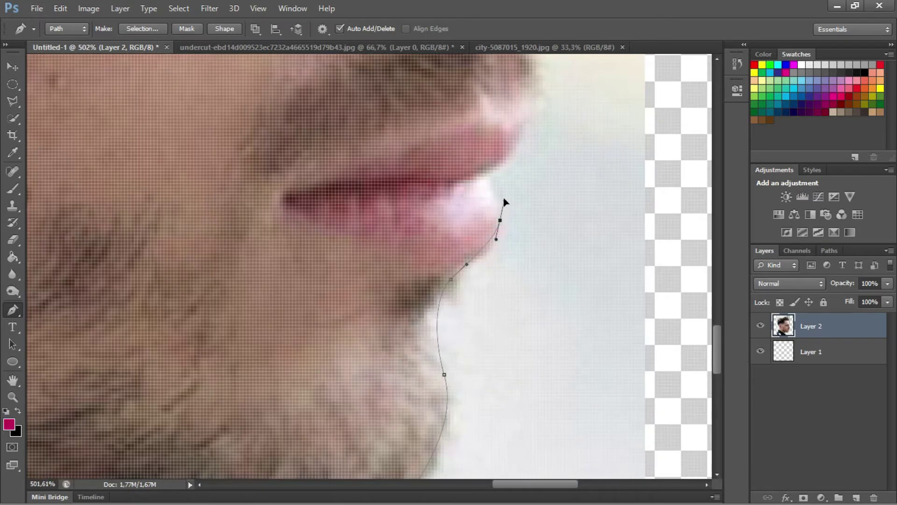
pyautogui.click(490, 174)
pyautogui.scroll(1, 518, 167)
pyautogui.moveTo(526, 172); pyautogui.dragTo(540, 150)
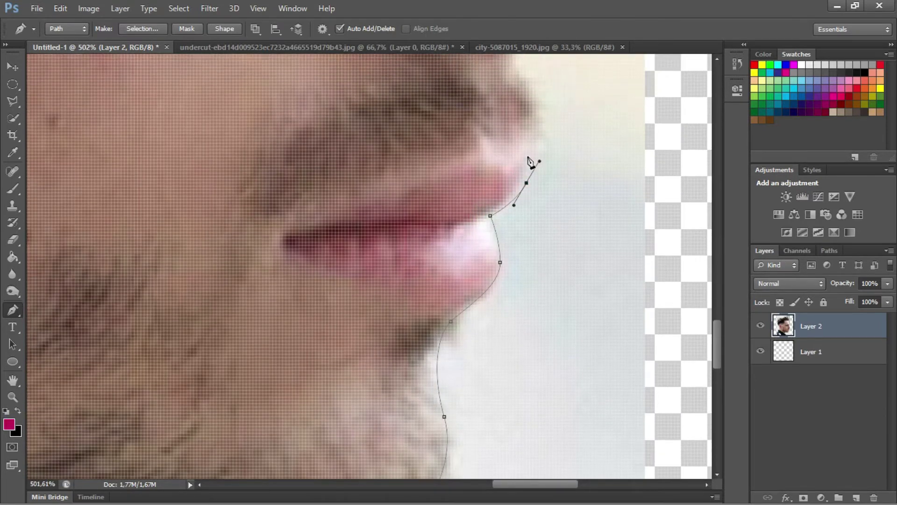
# Step: Extend the path from the upper lip to the base of the nose and around the nose tip
pyautogui.scroll(5, 530, 161)
pyautogui.moveTo(529, 237); pyautogui.dragTo(529, 181)
pyautogui.hscroll(4, 440, 293)
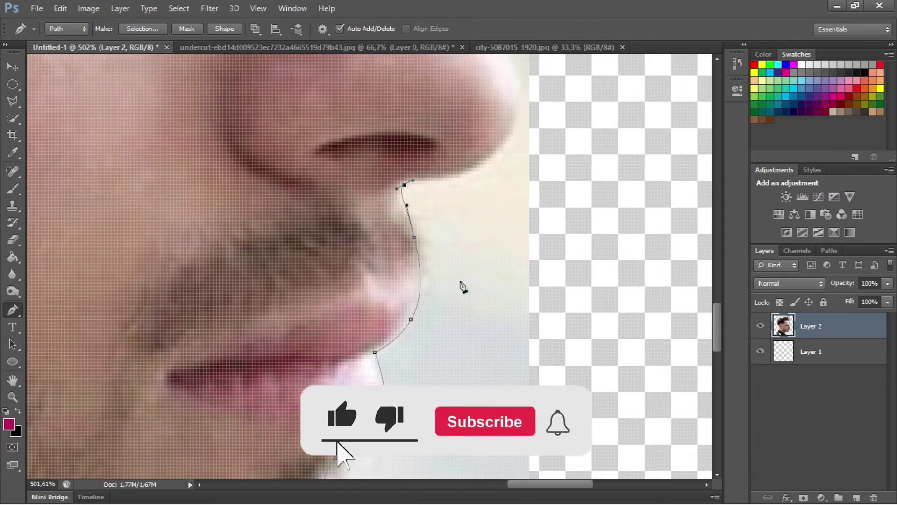
pyautogui.scroll(4, 468, 288)
pyautogui.moveTo(504, 260); pyautogui.dragTo(453, 193)
# Step: Trace the nose bridge up to the underside of the far eyebrow, undoing and redrawing misplaced anchor points
pyautogui.scroll(3, 509, 229)
pyautogui.scroll(7, 452, 198)
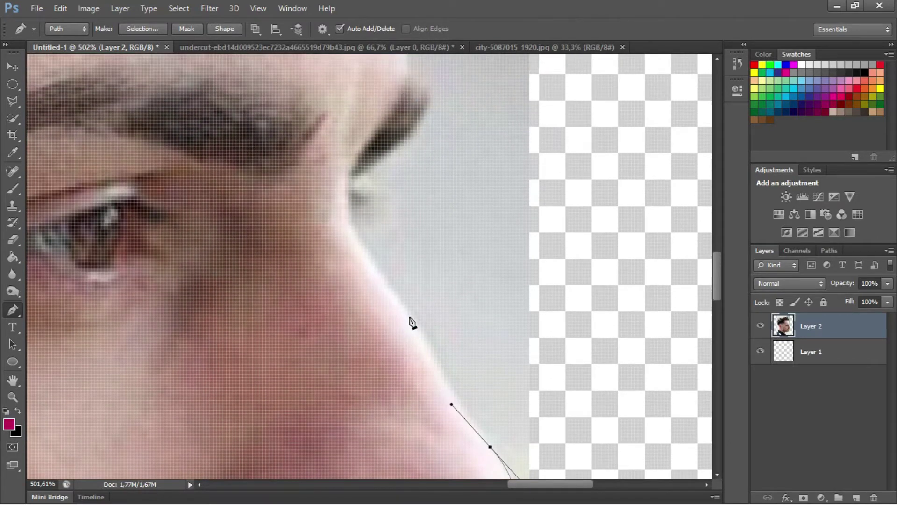
pyautogui.moveTo(407, 310); pyautogui.dragTo(366, 254)
pyautogui.scroll(3, 365, 299)
pyautogui.hotkey('ctrl', 'z')
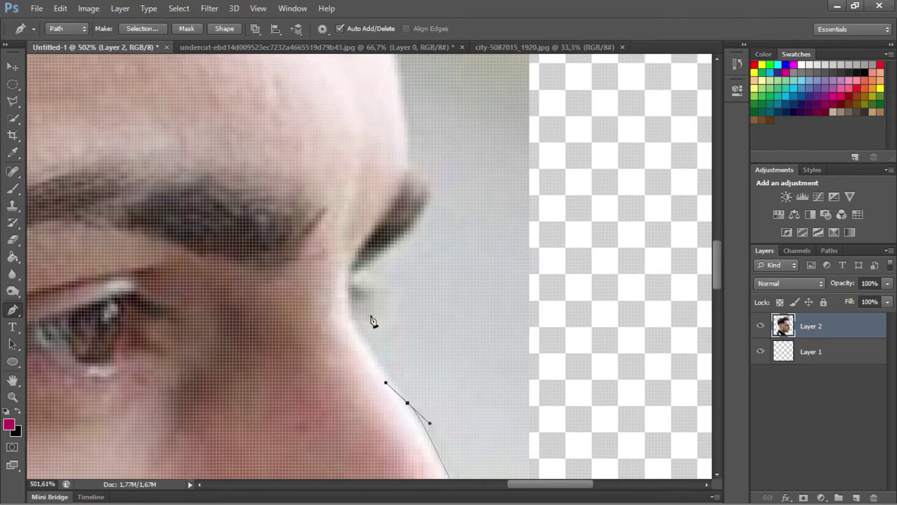
pyautogui.moveTo(378, 320); pyautogui.dragTo(377, 295)
pyautogui.hotkey('ctrl', 'z')
pyautogui.moveTo(348, 291); pyautogui.dragTo(413, 245)
pyautogui.scroll(1, 389, 260)
pyautogui.scroll(2, 421, 253)
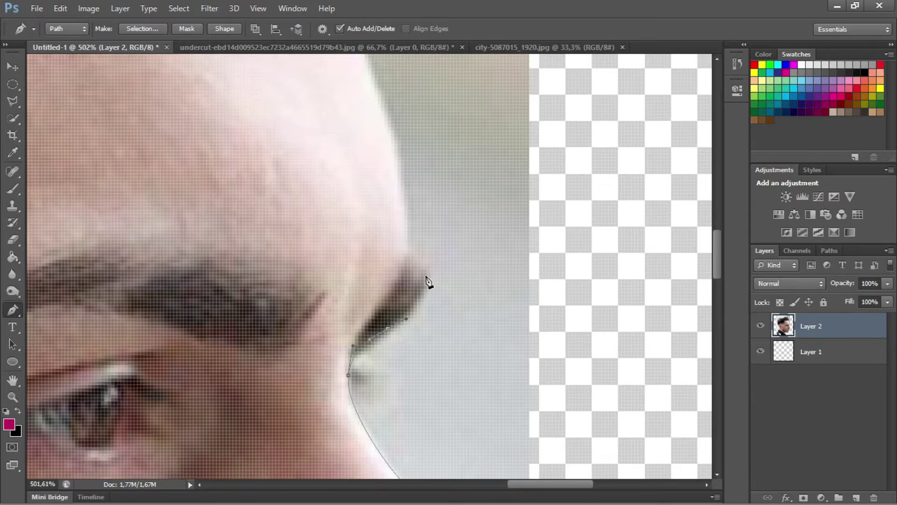
# Step: Continue the path around the far eyebrow and up the forehead to the front hairline
pyautogui.scroll(2, 427, 272)
pyautogui.click(406, 330)
pyautogui.scroll(3, 406, 335)
pyautogui.click(385, 322)
pyautogui.moveTo(383, 320); pyautogui.dragTo(378, 300)
pyautogui.scroll(2, 372, 308)
pyautogui.moveTo(331, 282); pyautogui.dragTo(323, 265)
pyautogui.scroll(3, 305, 307)
pyautogui.moveTo(266, 262); pyautogui.dragTo(288, 218)
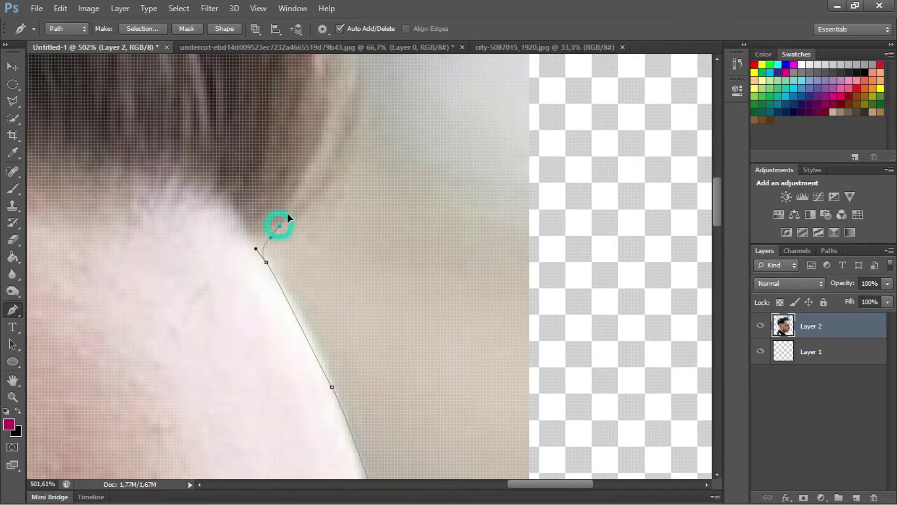
# Step: Trace the front curve of the hair up to the crest of the quiff, leaving out the loose strands
pyautogui.scroll(-10, 327, 250)
pyautogui.scroll(-5, 344, 248)
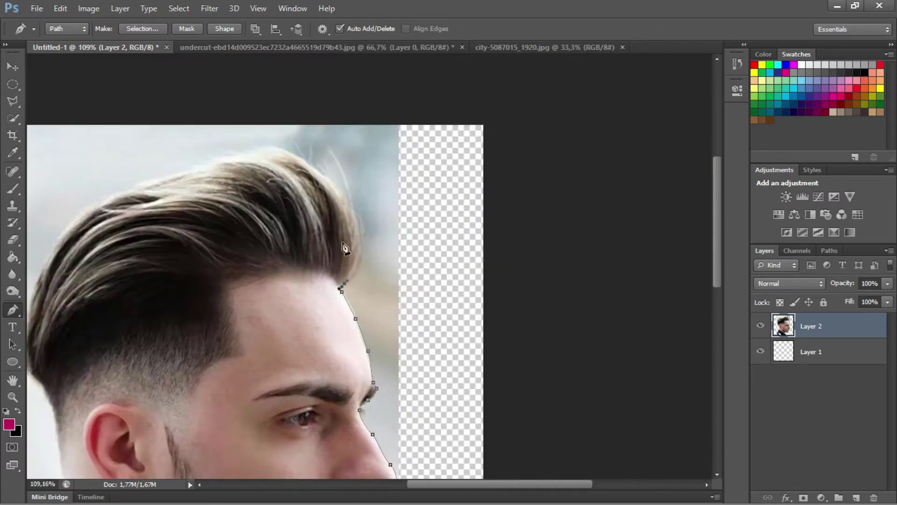
pyautogui.scroll(6, 343, 241)
pyautogui.scroll(2, 385, 230)
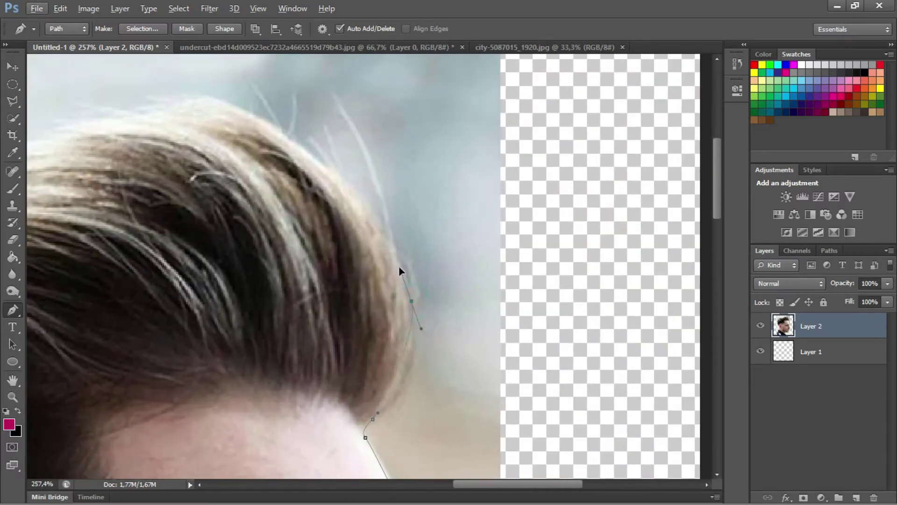
pyautogui.scroll(2, 394, 259)
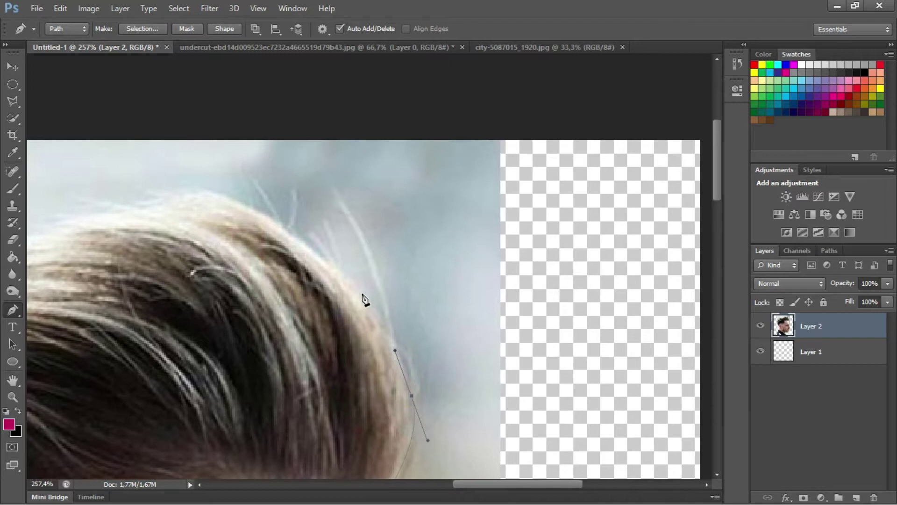
pyautogui.moveTo(347, 275); pyautogui.dragTo(328, 255)
pyautogui.hscroll(-5, 324, 315)
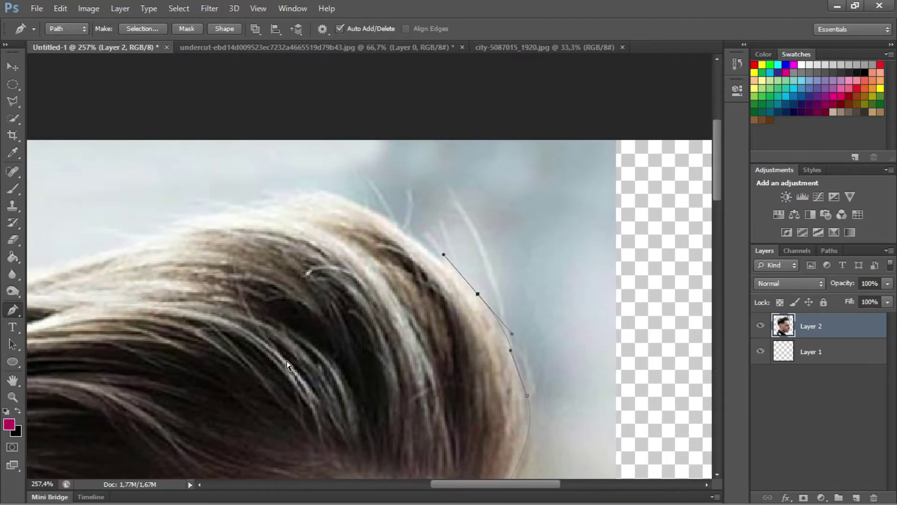
pyautogui.moveTo(389, 202); pyautogui.dragTo(353, 189)
# Step: Extend the path along the top of the hair toward the back of the head
pyautogui.hscroll(-3, 201, 274)
pyautogui.hscroll(-3, 344, 306)
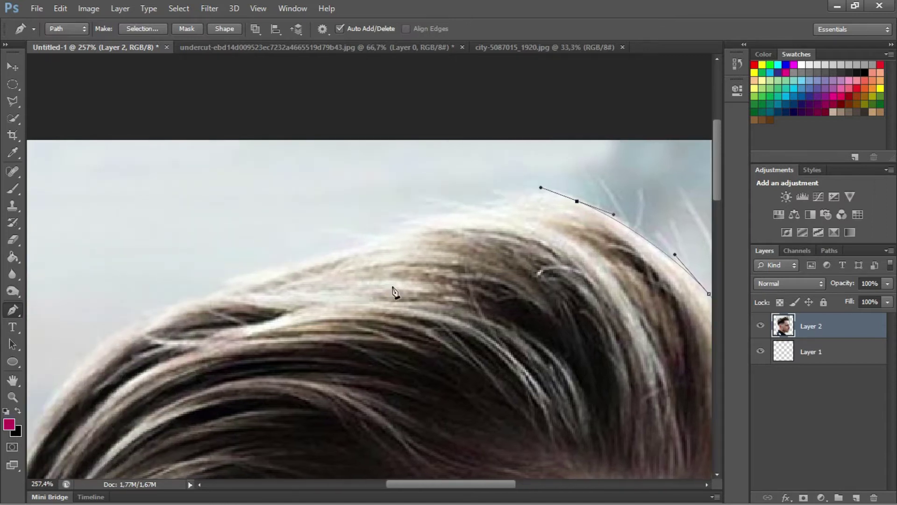
pyautogui.moveTo(411, 228); pyautogui.dragTo(336, 255)
pyautogui.moveTo(180, 305); pyautogui.dragTo(145, 328)
pyautogui.scroll(-2, 350, 243)
pyautogui.scroll(2, 351, 260)
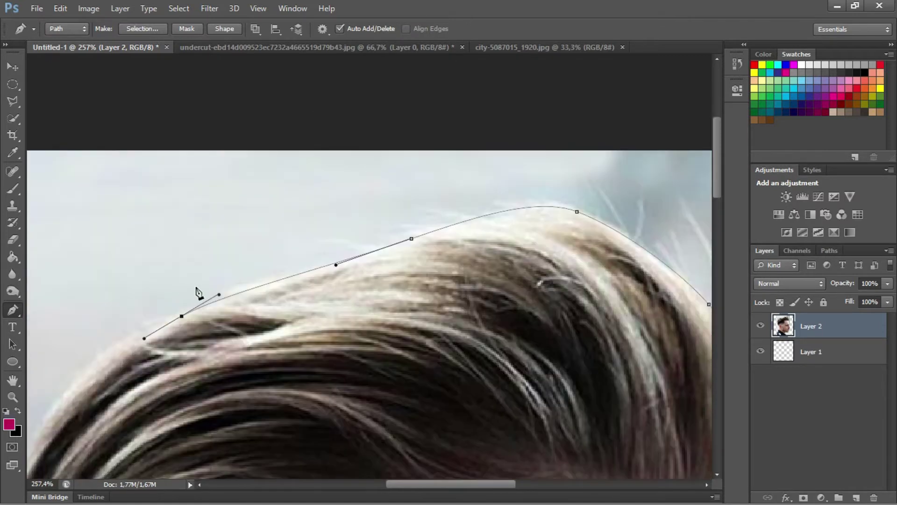
# Step: Trace the back of the head down to the lower edge of the long hair
pyautogui.scroll(2, 206, 287)
pyautogui.hscroll(-5, 224, 287)
pyautogui.scroll(-3, 243, 262)
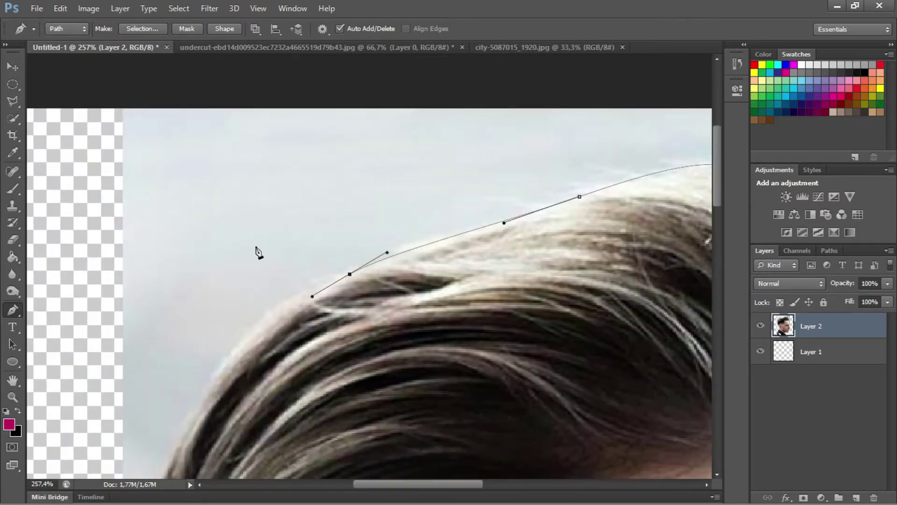
pyautogui.scroll(-3, 204, 286)
pyautogui.moveTo(189, 322); pyautogui.dragTo(149, 428)
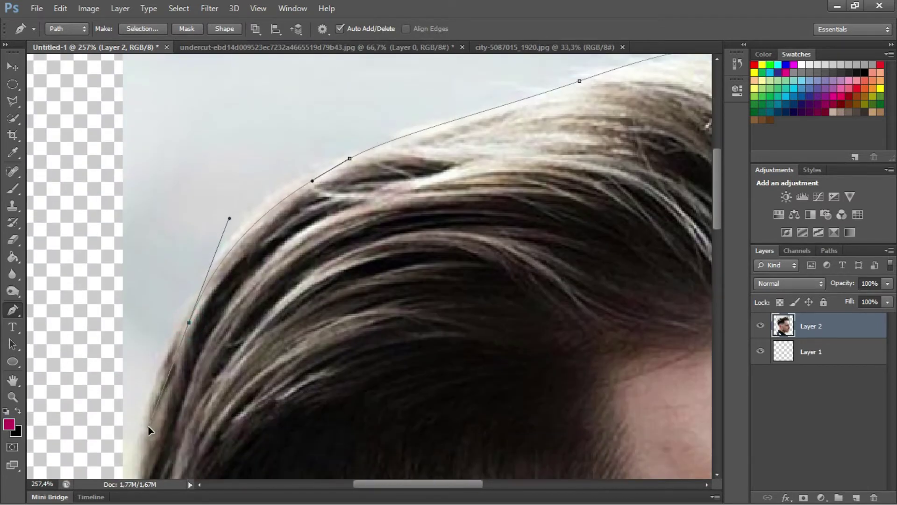
pyautogui.scroll(-5, 178, 369)
pyautogui.moveTo(144, 299); pyautogui.dragTo(173, 405)
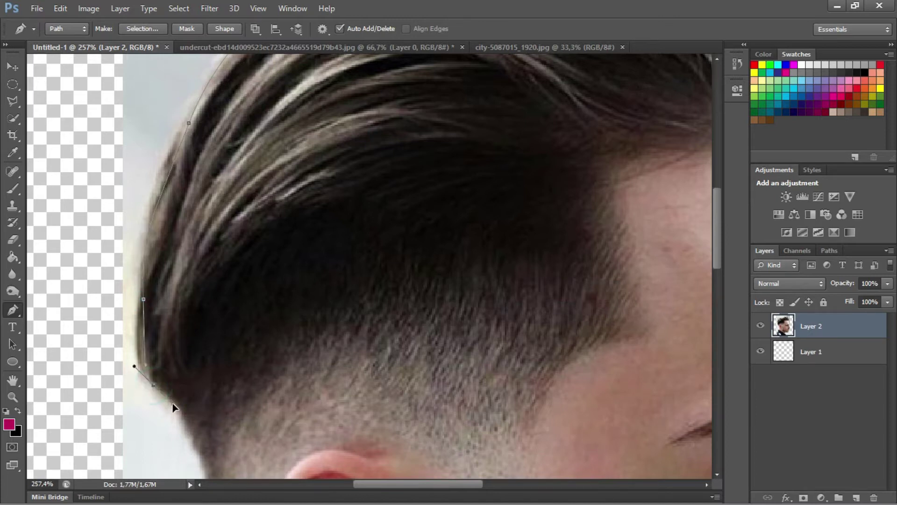
# Step: Continue the path down the faded hair and nape to the back of the jacket collar
pyautogui.scroll(-4, 183, 281)
pyautogui.moveTo(203, 329); pyautogui.dragTo(209, 374)
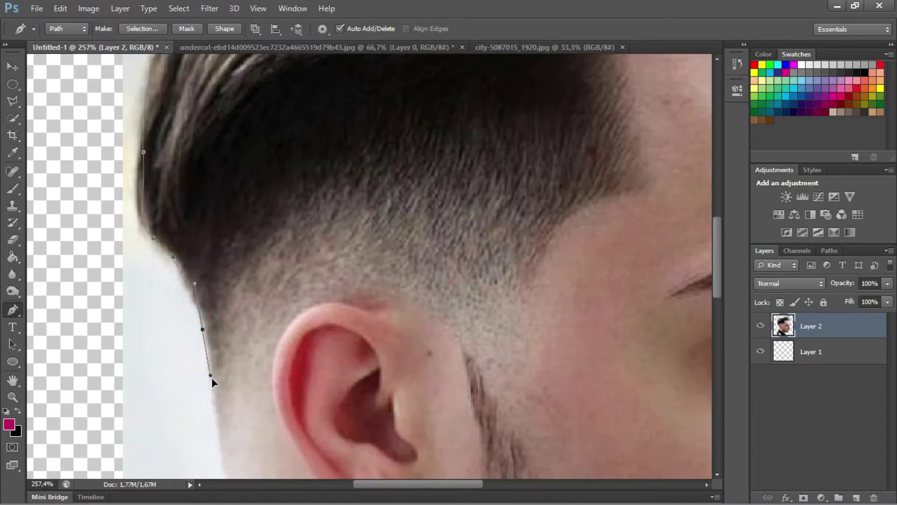
pyautogui.scroll(-8, 257, 97)
pyautogui.moveTo(224, 236); pyautogui.dragTo(225, 308)
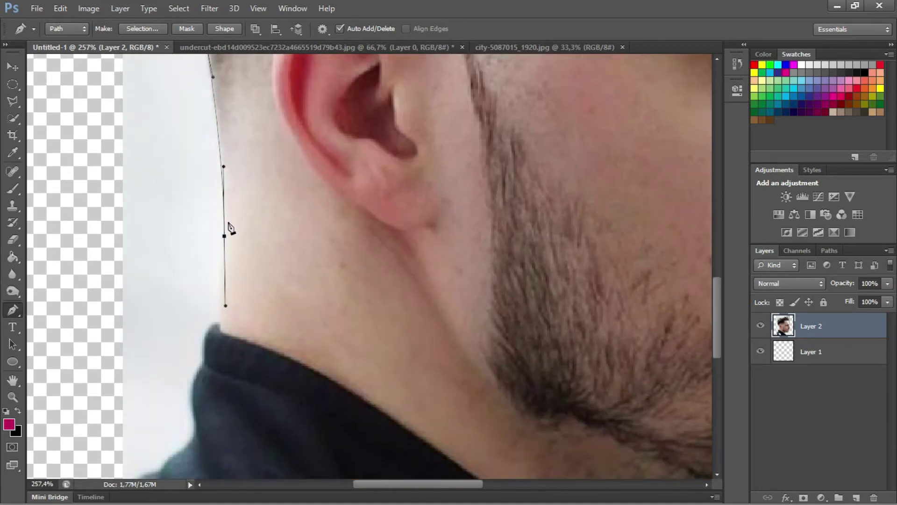
pyautogui.scroll(-3, 226, 205)
pyautogui.moveTo(200, 218); pyautogui.dragTo(196, 237)
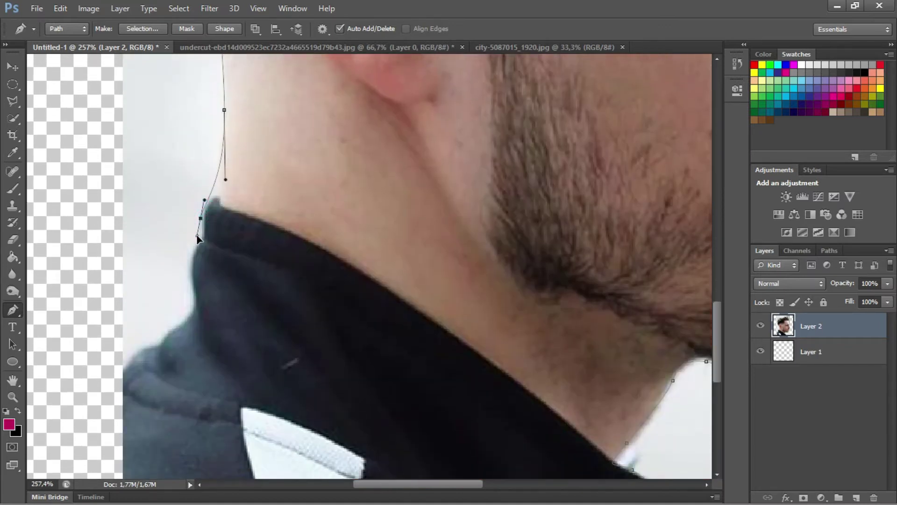
# Step: Trace the back collar and shoulder, run the path just below the canvas edge, and close it at the starting anchor
pyautogui.click(195, 260)
pyautogui.scroll(-2, 201, 202)
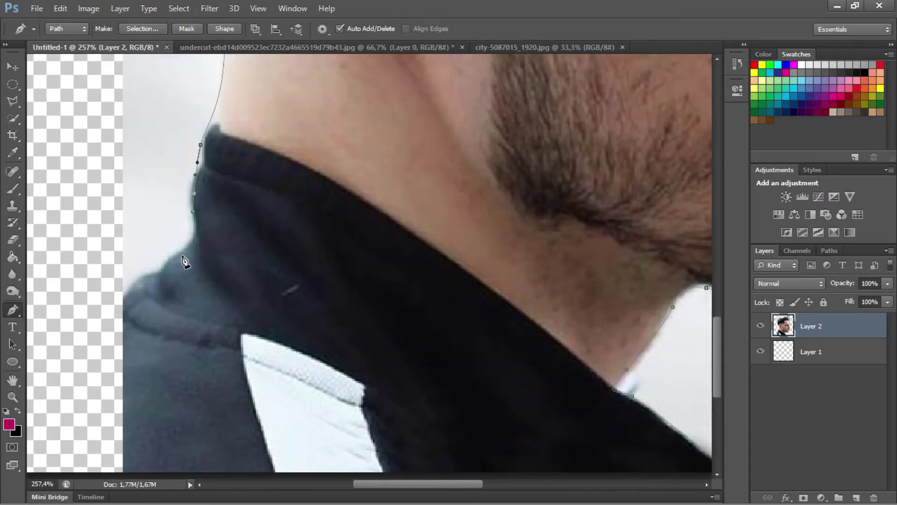
pyautogui.moveTo(165, 264); pyautogui.dragTo(128, 291)
pyautogui.click(122, 305)
pyautogui.scroll(-10, 278, 133)
pyautogui.scroll(5, 236, 267)
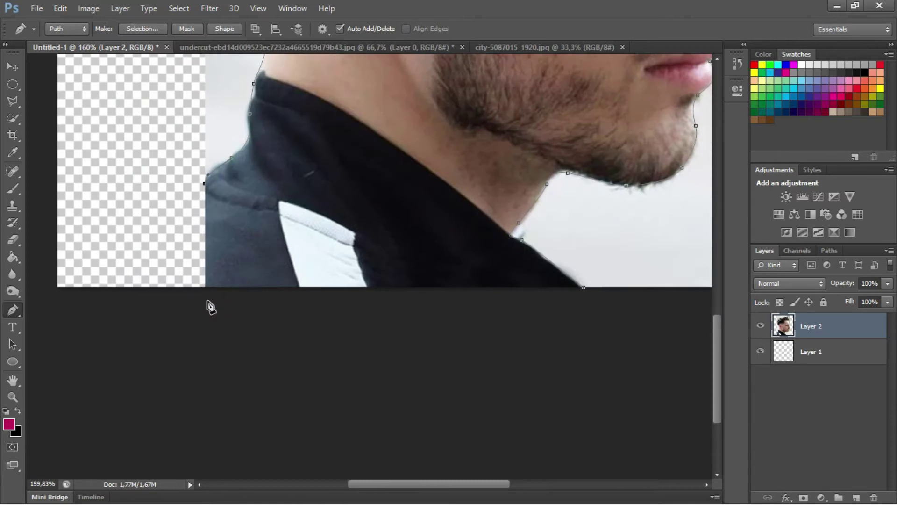
pyautogui.click(202, 296)
pyautogui.click(584, 298)
pyautogui.click(584, 288)
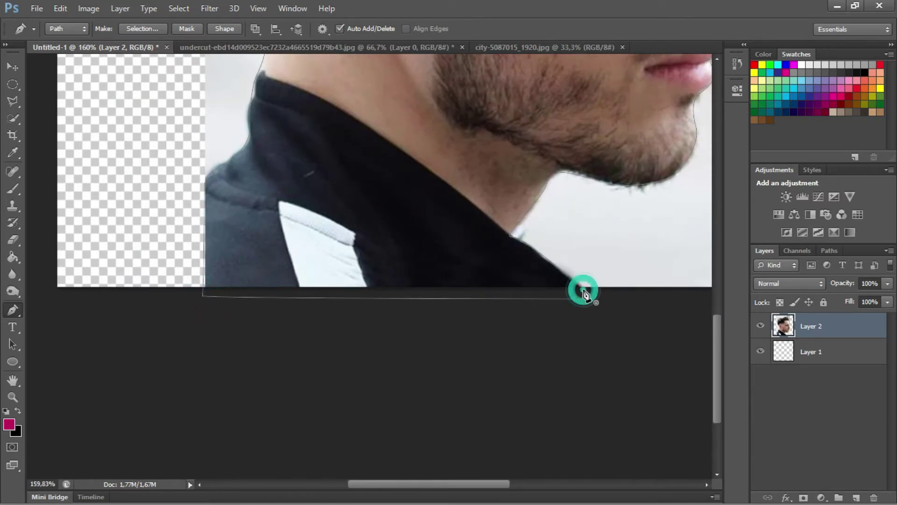
# Step: Convert the closed path into a new anti-aliased selection with a feather radius of 0 pixels
pyautogui.rightClick(438, 238)
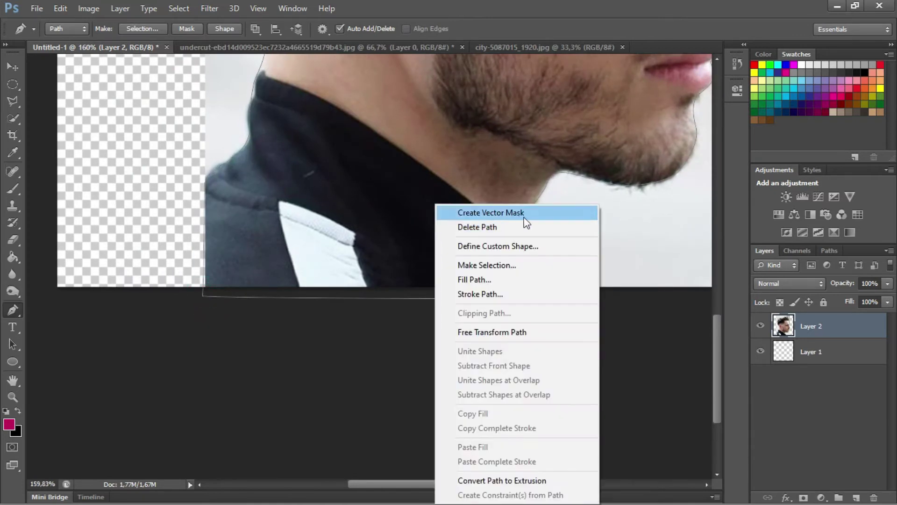
pyautogui.click(497, 267)
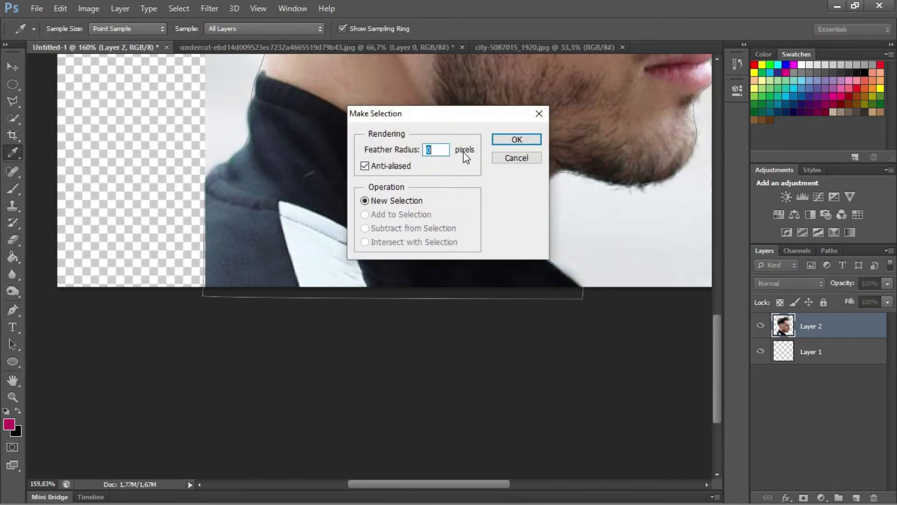
pyautogui.click(517, 139)
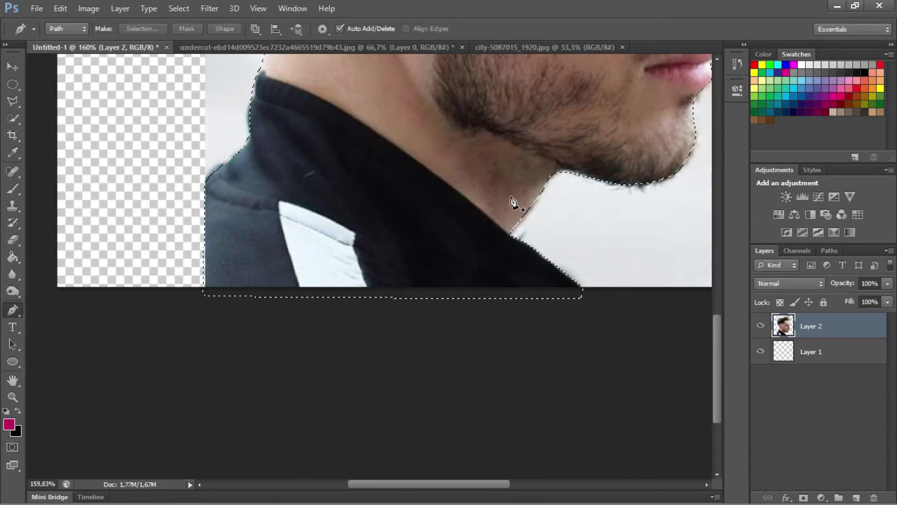
# Step: Add a layer mask to Layer 2 from the selection around the man
pyautogui.scroll(-5, 516, 200)
pyautogui.scroll(-2, 347, 256)
pyautogui.click(804, 498)
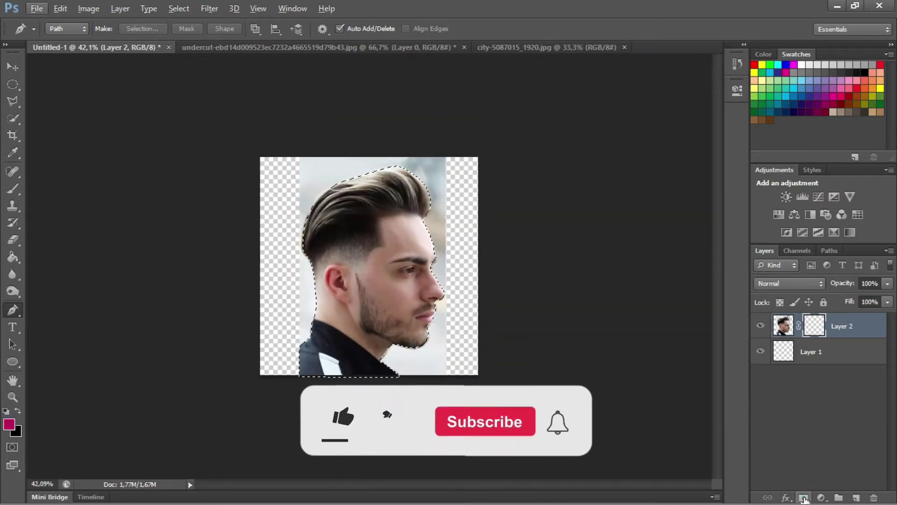
# Step: Inspect the masked portrait's cut-out edges around the hair, face and jacket at different magnifications
pyautogui.scroll(5, 438, 265)
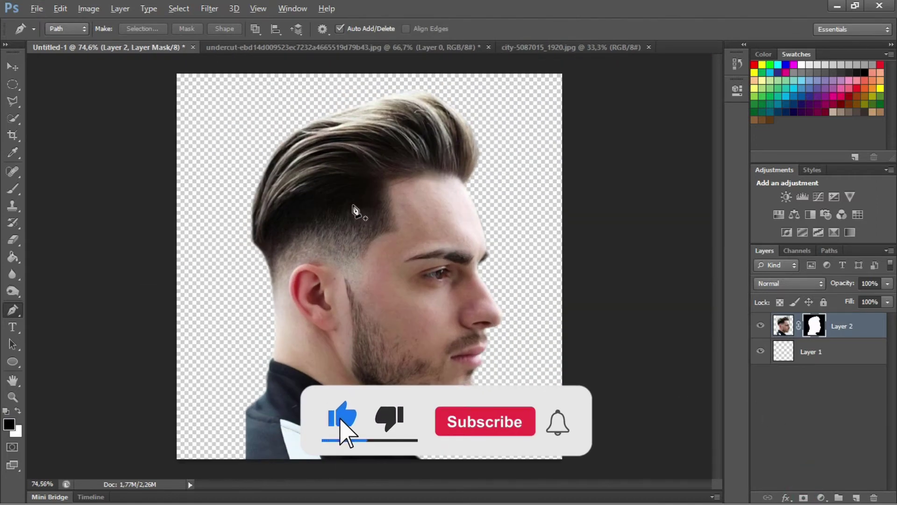
pyautogui.scroll(-2, 311, 197)
pyautogui.scroll(4, 336, 182)
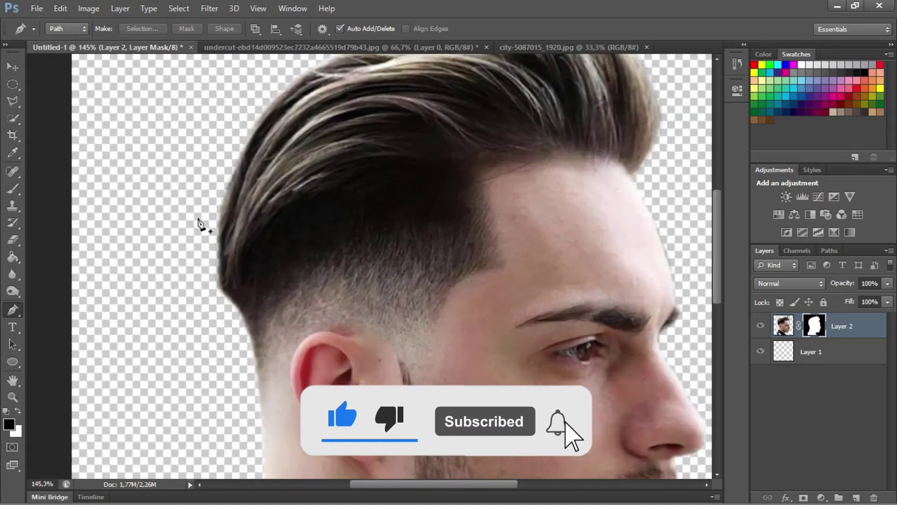
pyautogui.scroll(-4, 312, 212)
pyautogui.scroll(-3, 327, 271)
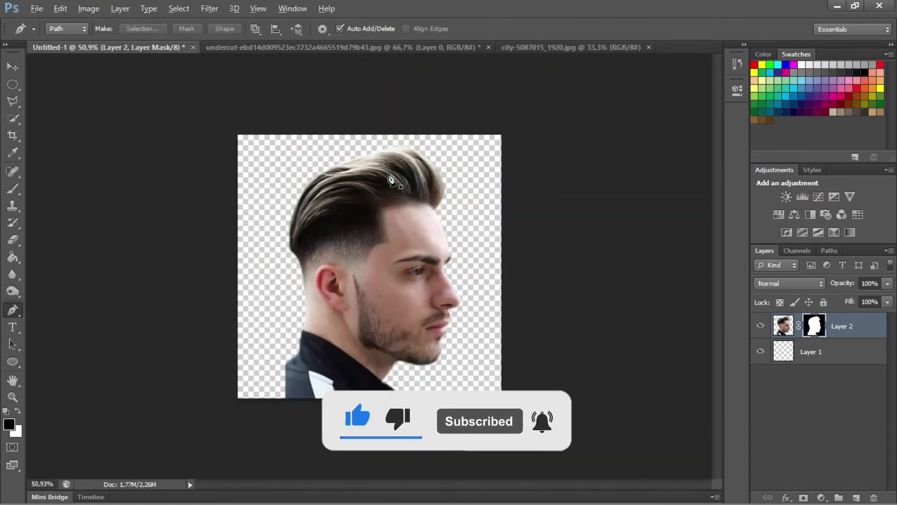
pyautogui.scroll(1, 344, 333)
pyautogui.scroll(1, 344, 332)
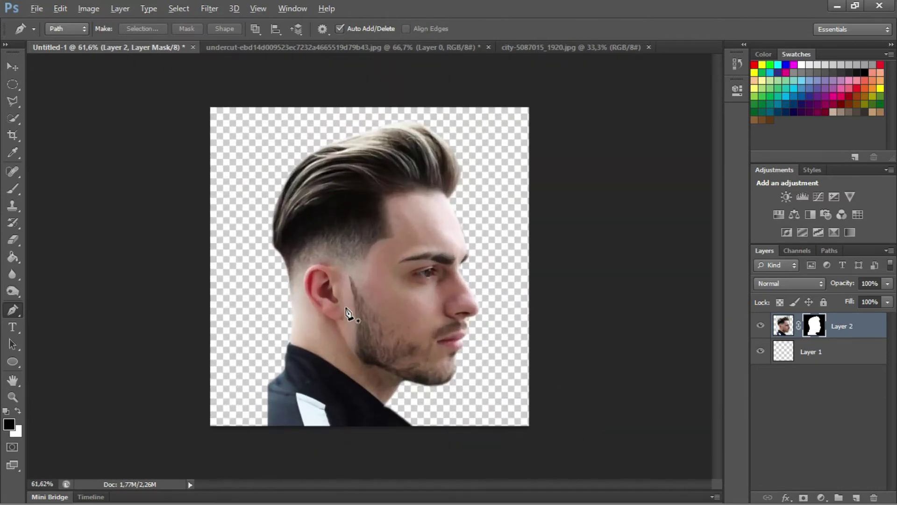
pyautogui.scroll(-1, 348, 315)
pyautogui.scroll(1, 356, 330)
# Step: Move the masked portrait flush against the canvas's left edge, enlarge it to about 103.6%, and apply the transform
pyautogui.click(12, 67)
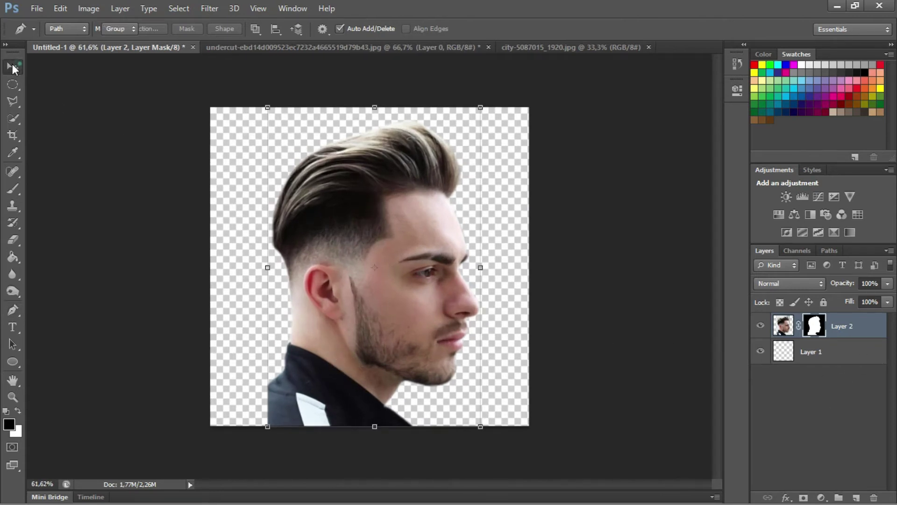
pyautogui.moveTo(488, 107); pyautogui.dragTo(491, 104)
pyautogui.moveTo(419, 217); pyautogui.dragTo(365, 220)
pyautogui.moveTo(426, 107); pyautogui.dragTo(431, 99)
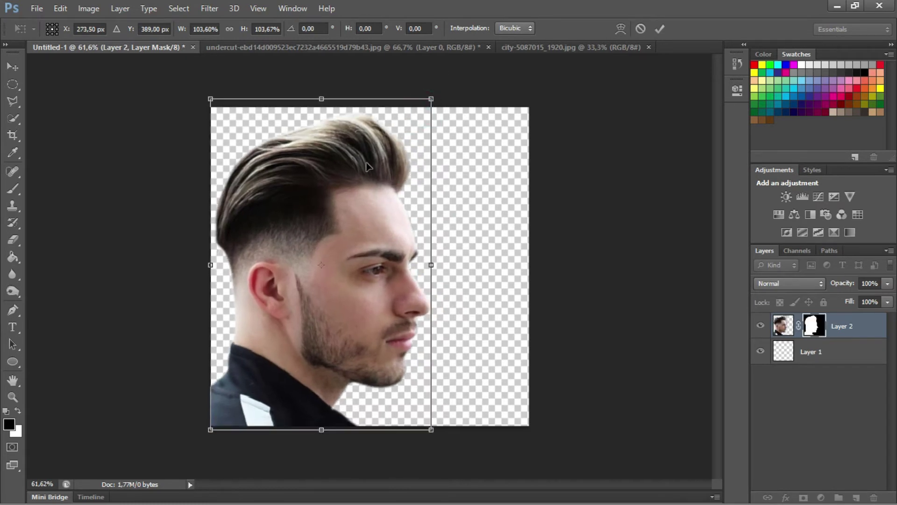
pyautogui.click(661, 27)
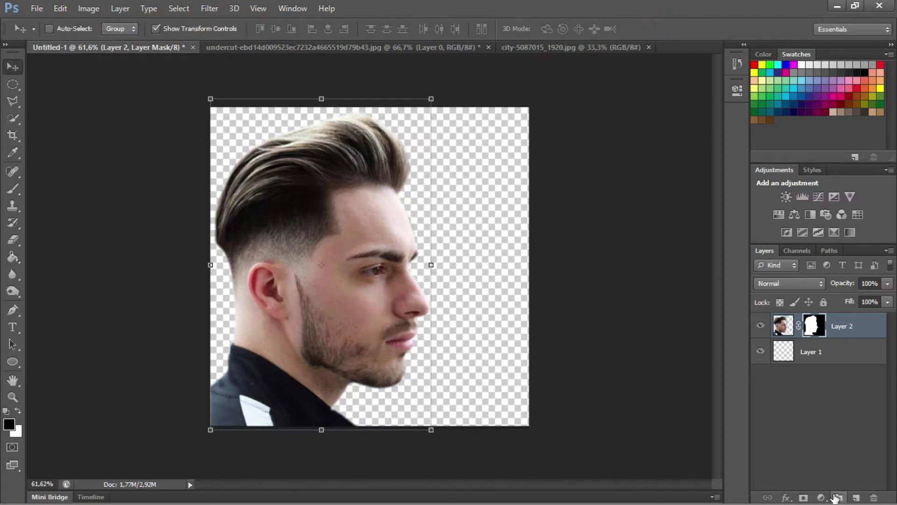
# Step: Add a very light gray Solid Color fill layer and place it at the bottom of the layer stack
pyautogui.click(821, 497)
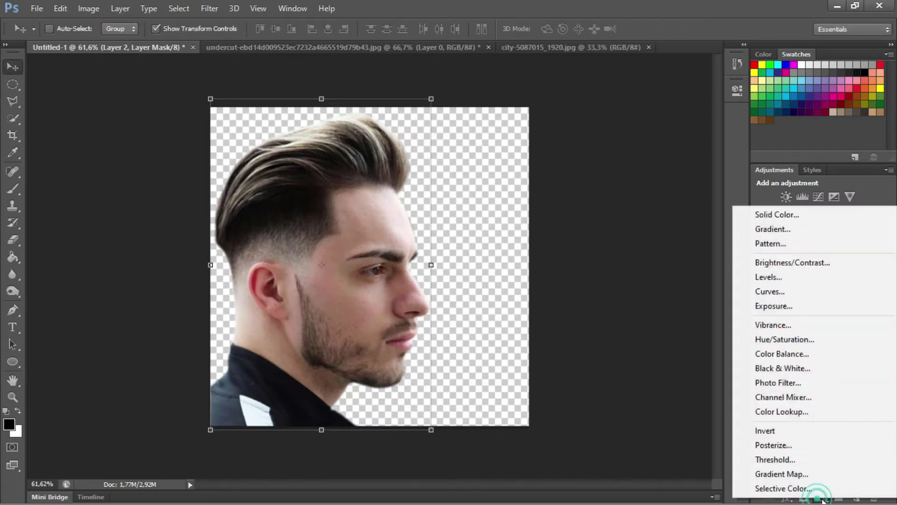
pyautogui.click(801, 220)
pyautogui.moveTo(594, 275)
pyautogui.mouseDown()
pyautogui.moveTo(535, 265)
pyautogui.moveTo(490, 278)
pyautogui.moveTo(491, 267)
pyautogui.mouseUp()
pyautogui.click(811, 251)
pyautogui.moveTo(862, 326); pyautogui.dragTo(829, 412)
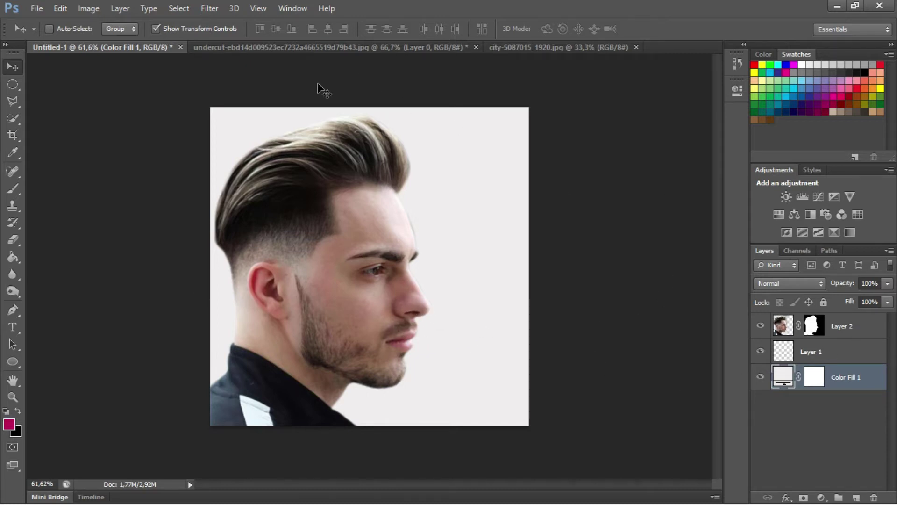
# Step: Copy the night city photo from city-5087015_1920.jpg into the Untitled-1 portrait document, directly above the color fill layer
pyautogui.click(571, 47)
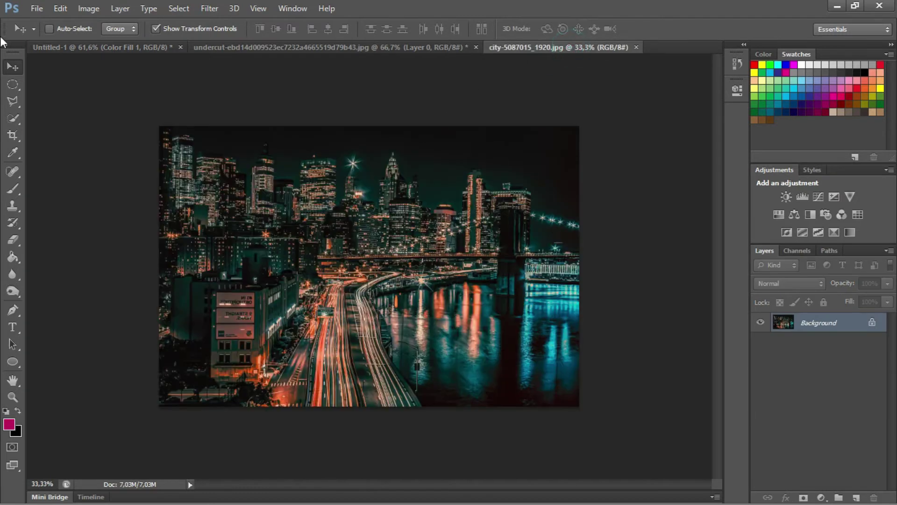
pyautogui.click(140, 52)
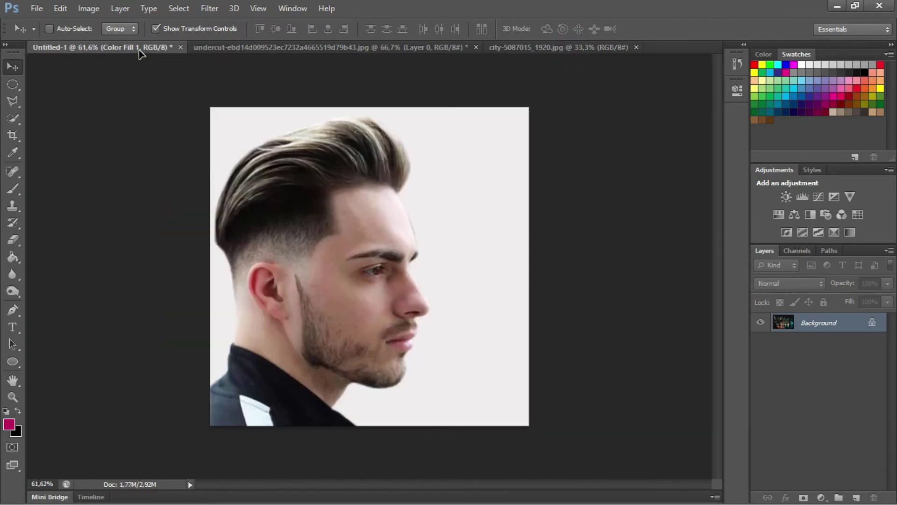
pyautogui.moveTo(506, 288); pyautogui.dragTo(426, 198)
pyautogui.scroll(-3, 411, 210)
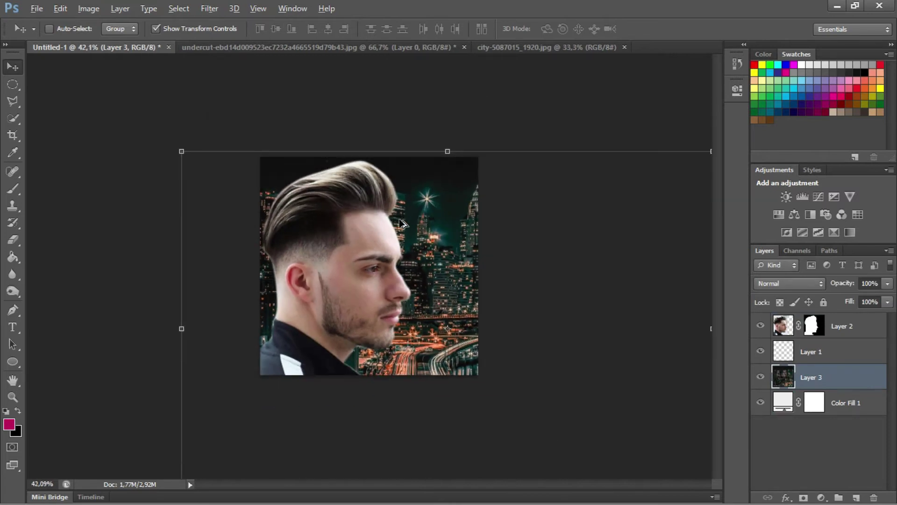
# Step: Scale the city photo to about 63%, position it to cover the whole canvas, and apply the transform
pyautogui.moveTo(629, 181); pyautogui.dragTo(468, 287)
pyautogui.moveTo(376, 374); pyautogui.dragTo(391, 280)
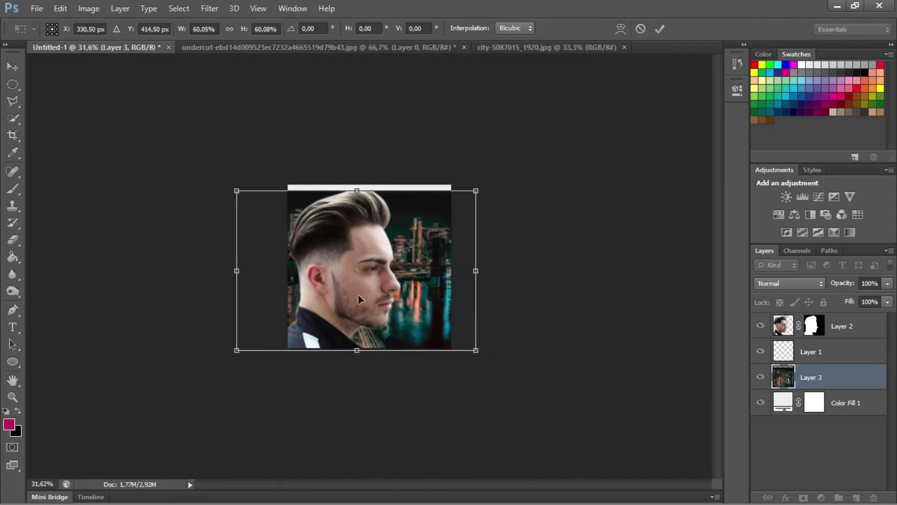
pyautogui.scroll(1, 368, 256)
pyautogui.scroll(1, 368, 255)
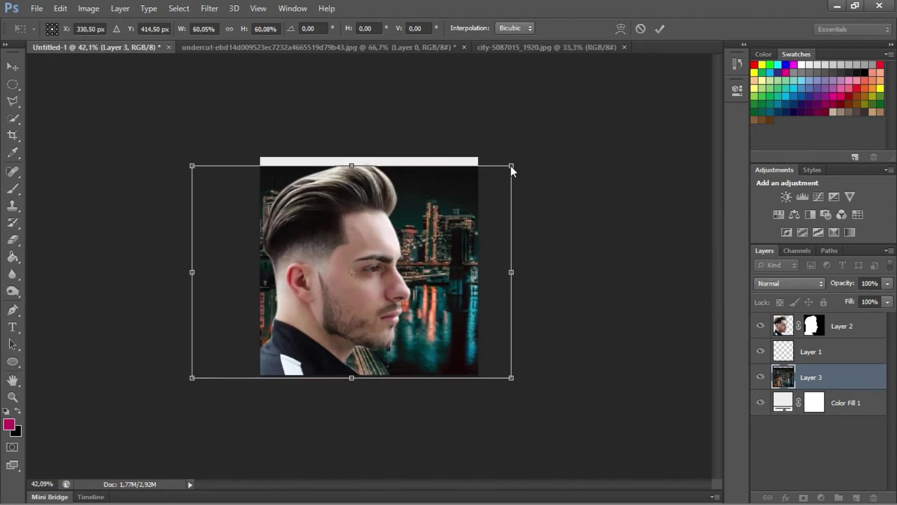
pyautogui.moveTo(511, 166); pyautogui.dragTo(525, 156)
pyautogui.moveTo(458, 198); pyautogui.dragTo(460, 204)
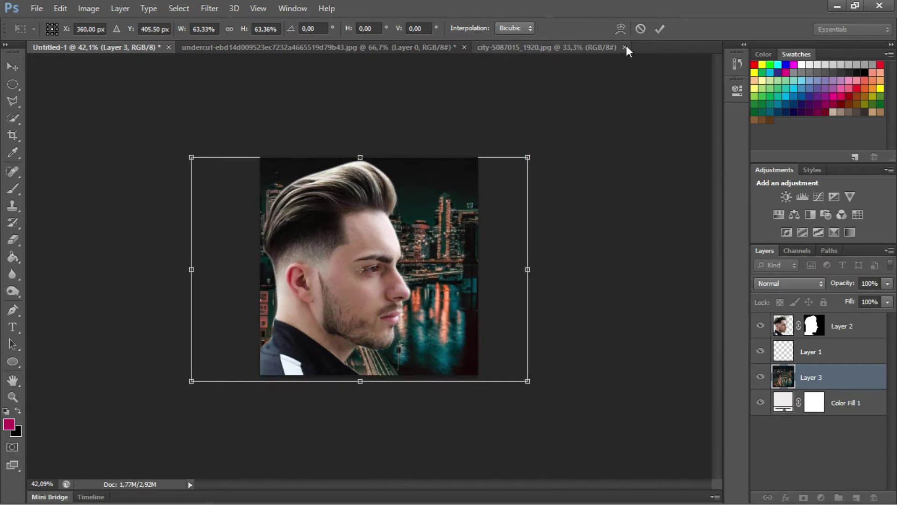
pyautogui.click(659, 30)
# Step: Move the city layer above the portrait in the layer stack and clip it to the portrait with a clipping mask
pyautogui.moveTo(834, 376); pyautogui.dragTo(840, 313)
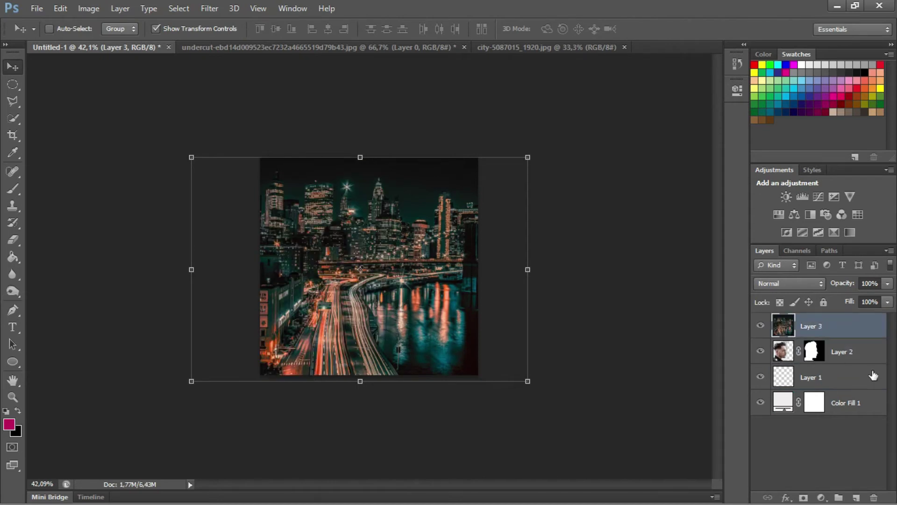
pyautogui.rightClick(840, 330)
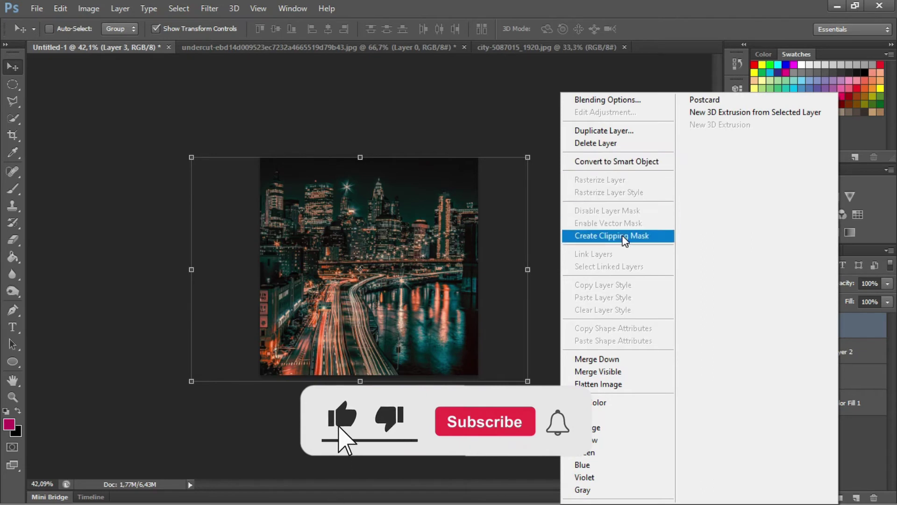
pyautogui.click(653, 243)
pyautogui.scroll(2, 282, 280)
pyautogui.scroll(1, 283, 279)
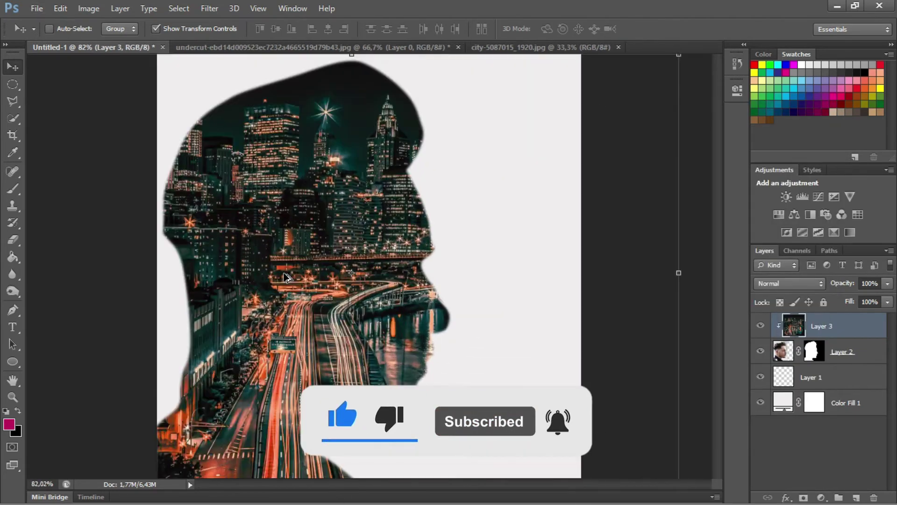
pyautogui.scroll(-2, 283, 279)
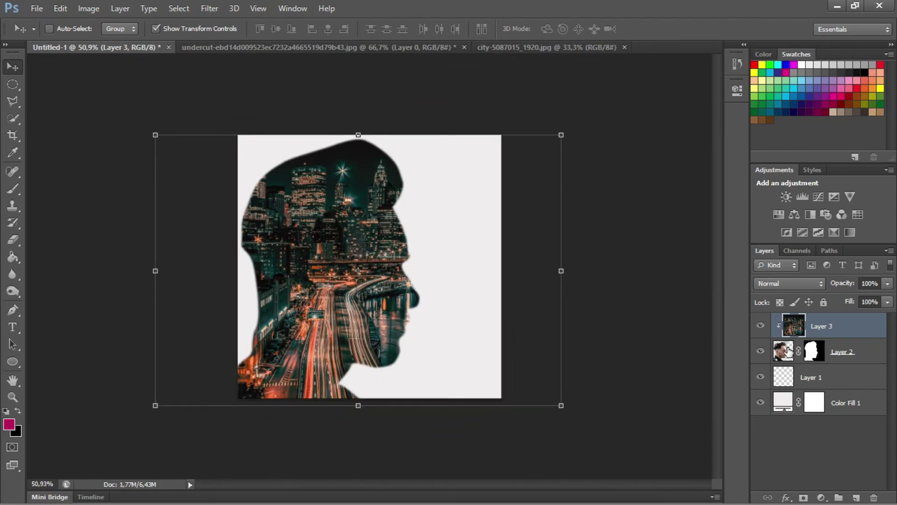
# Step: Hide the city layer and add a clipped Hue/Saturation adjustment to the portrait with Saturation -100 and Lightness -4
pyautogui.click(789, 352)
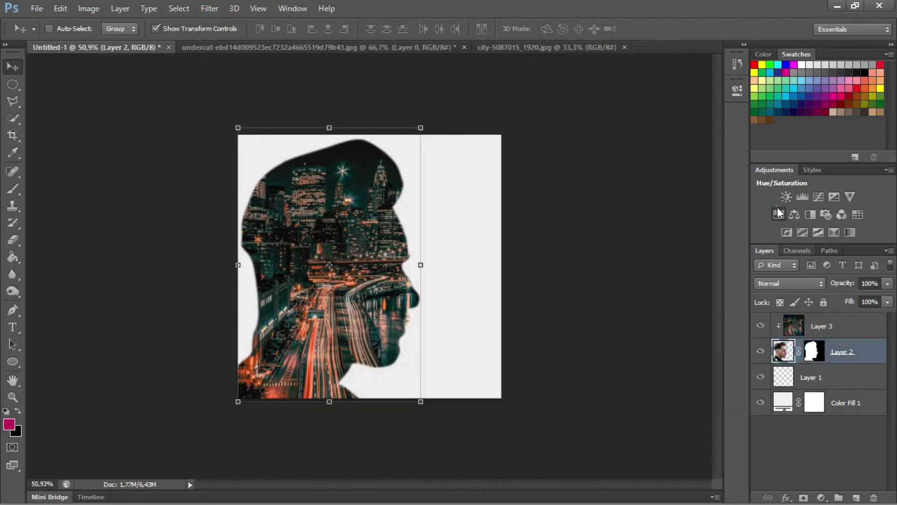
pyautogui.click(777, 214)
pyautogui.click(761, 326)
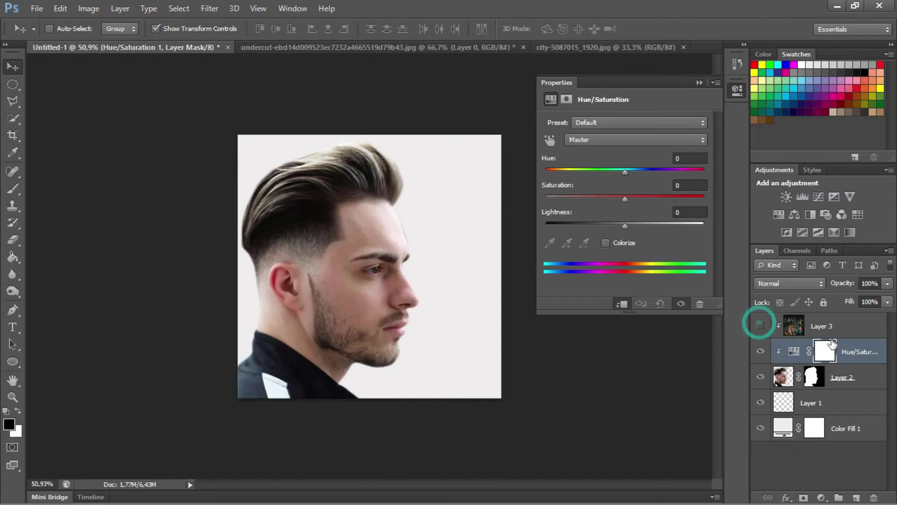
pyautogui.moveTo(620, 225)
pyautogui.mouseDown()
pyautogui.moveTo(601, 223)
pyautogui.moveTo(622, 227)
pyautogui.mouseUp()
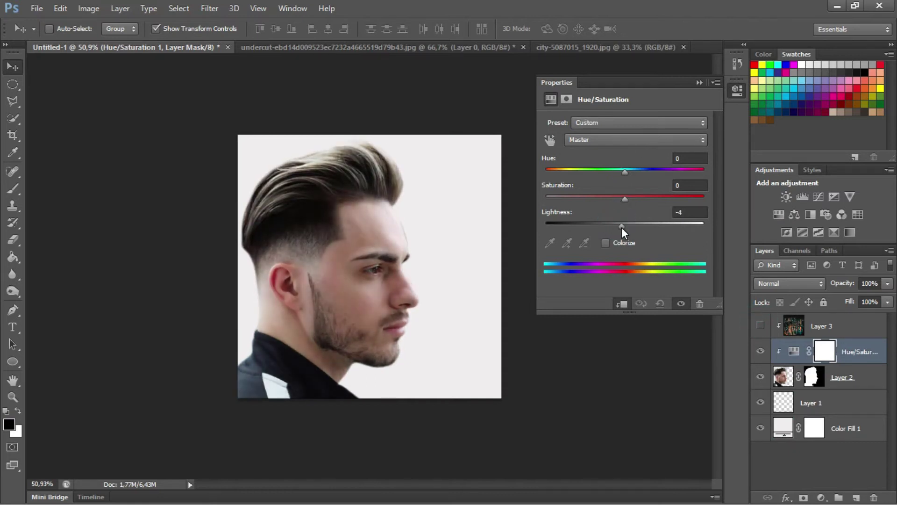
pyautogui.moveTo(623, 196); pyautogui.dragTo(510, 200)
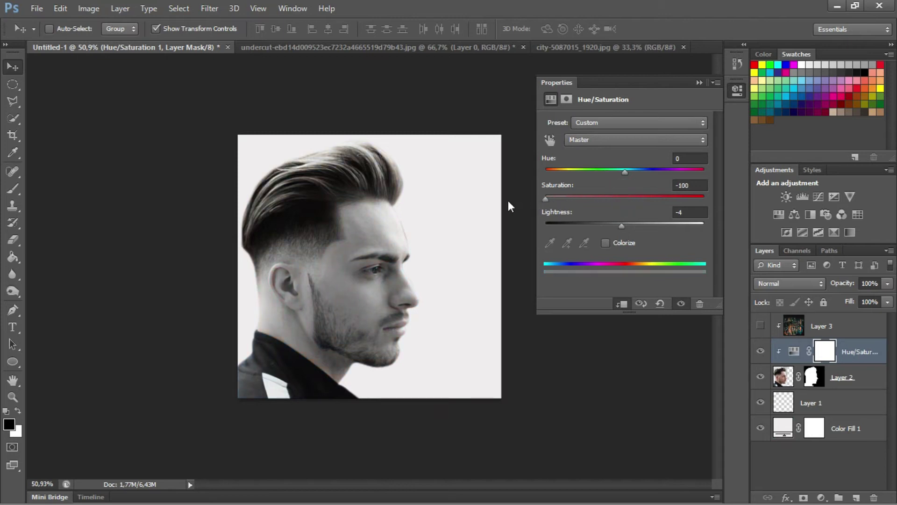
pyautogui.click(700, 82)
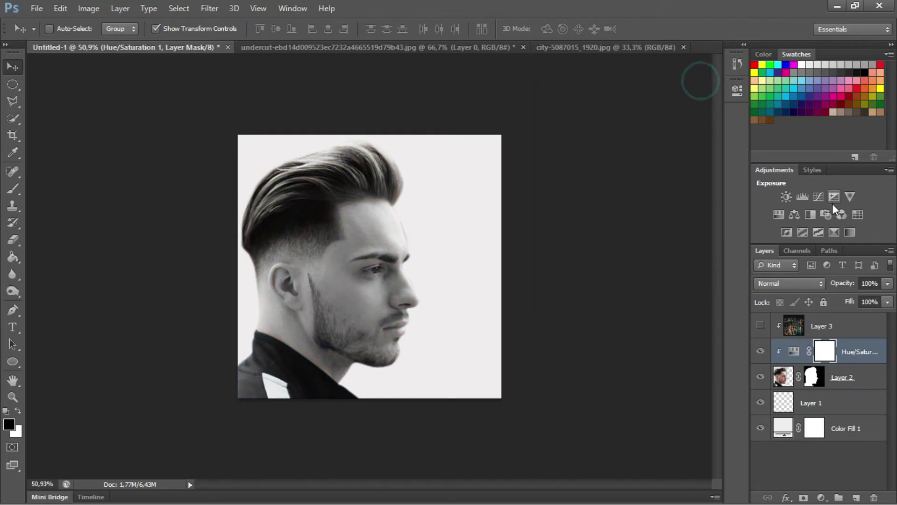
# Step: Add a clipped Brightness/Contrast adjustment above the Hue/Saturation layer with Contrast set to 16
pyautogui.click(787, 196)
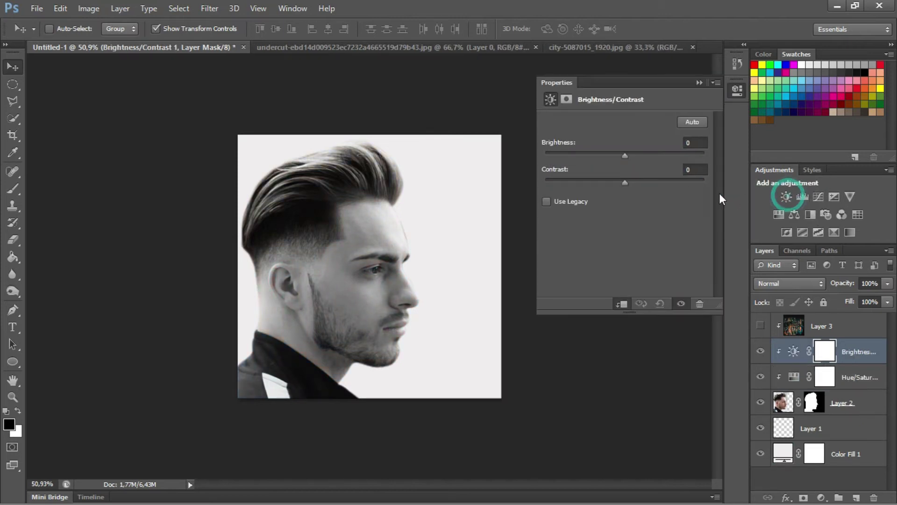
pyautogui.moveTo(623, 180); pyautogui.dragTo(638, 184)
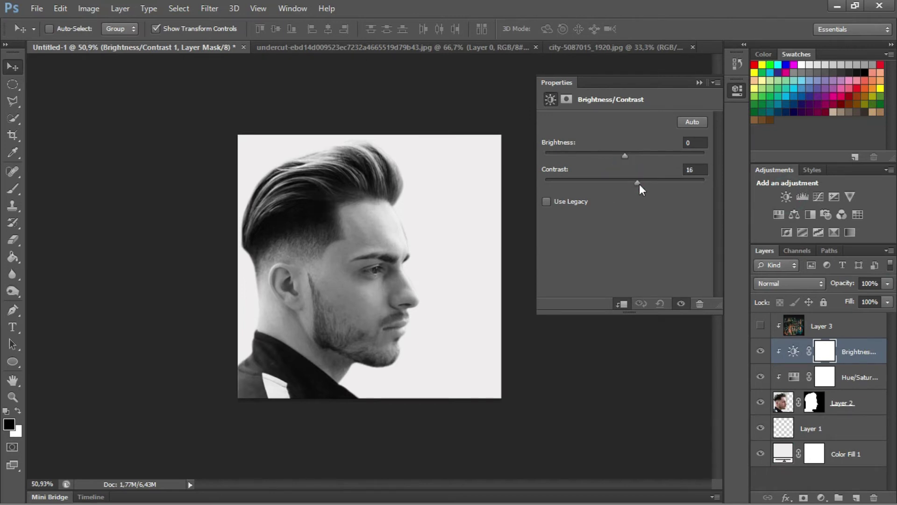
pyautogui.click(698, 82)
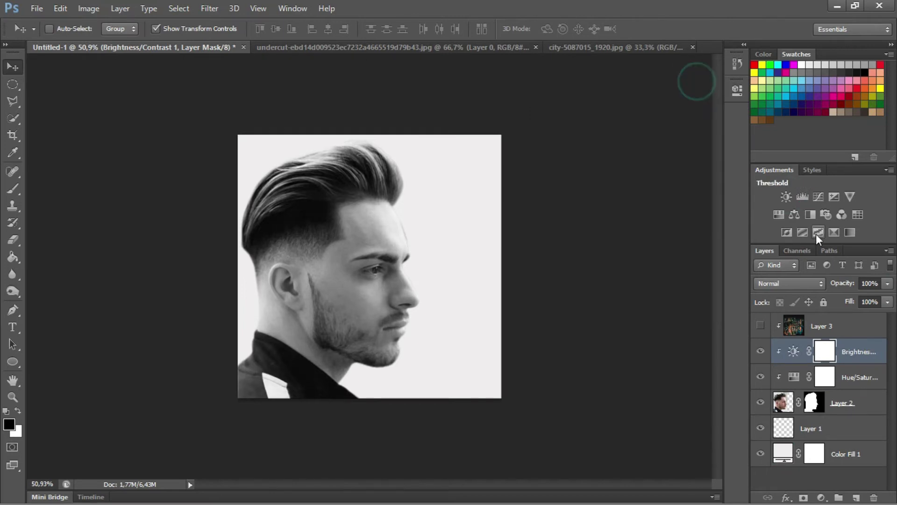
# Step: Add a clipped Curves adjustment and shift the RGB curve's black point slightly inward to deepen the portrait's shadows
pyautogui.click(819, 196)
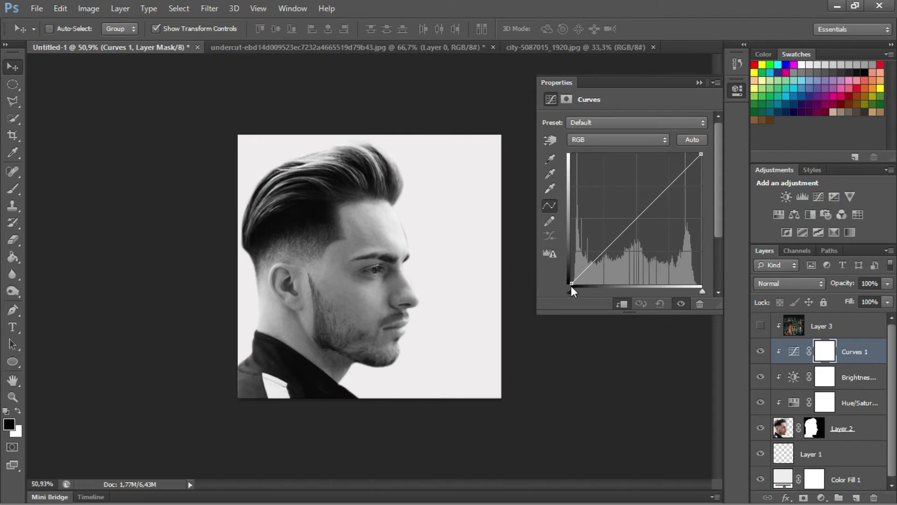
pyautogui.moveTo(571, 285); pyautogui.dragTo(583, 293)
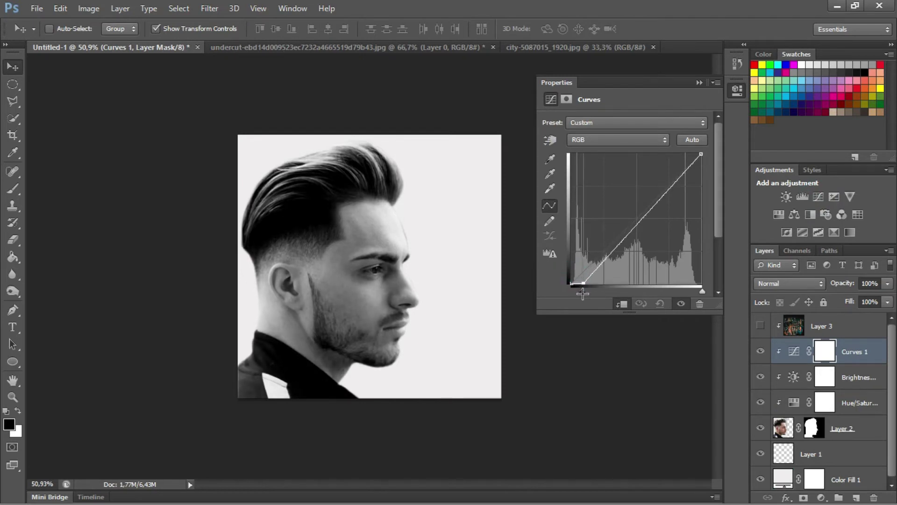
pyautogui.click(700, 83)
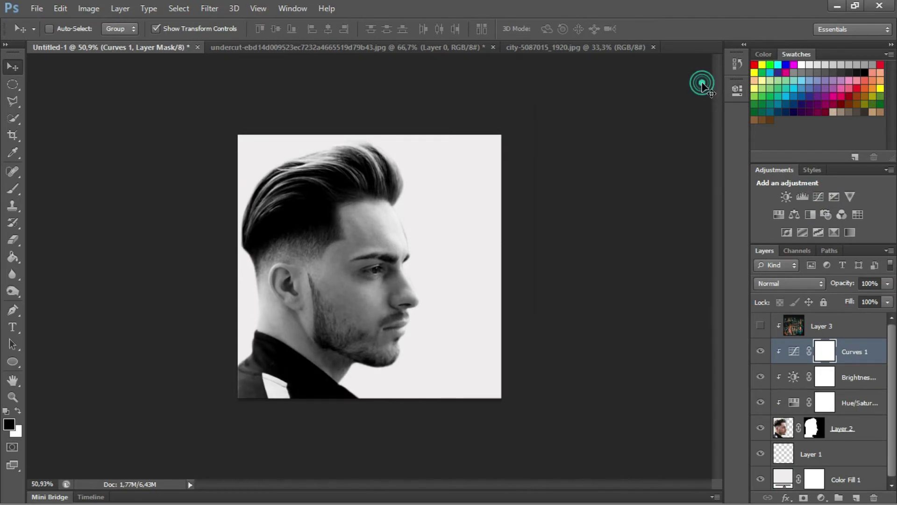
# Step: Make the city layer visible again and add a white layer mask to it
pyautogui.click(836, 325)
pyautogui.click(756, 325)
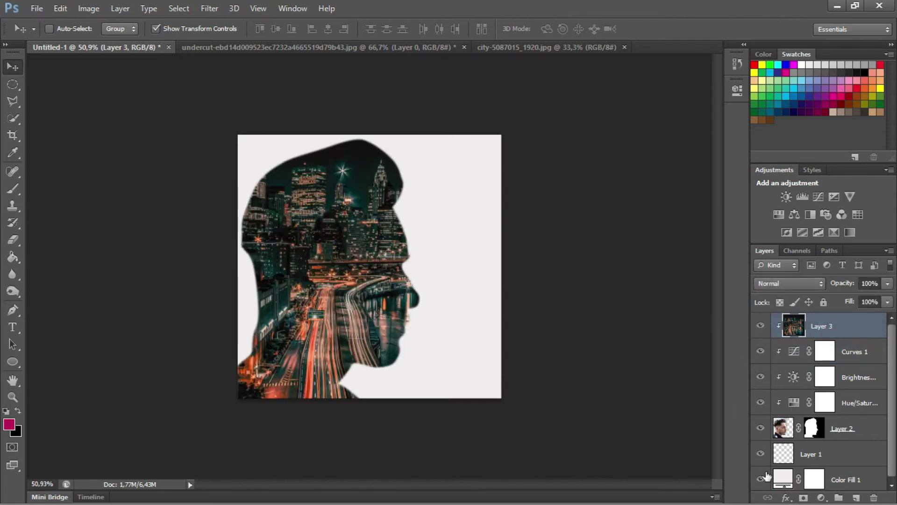
pyautogui.click(804, 497)
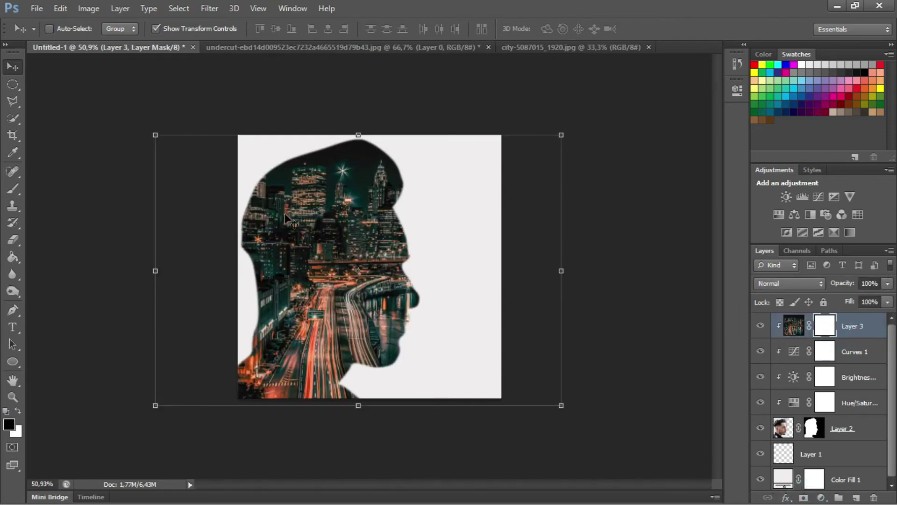
# Step: Set up a black 500 px brush with 69% opacity and 71% flow for the city layer's mask
pyautogui.click(13, 188)
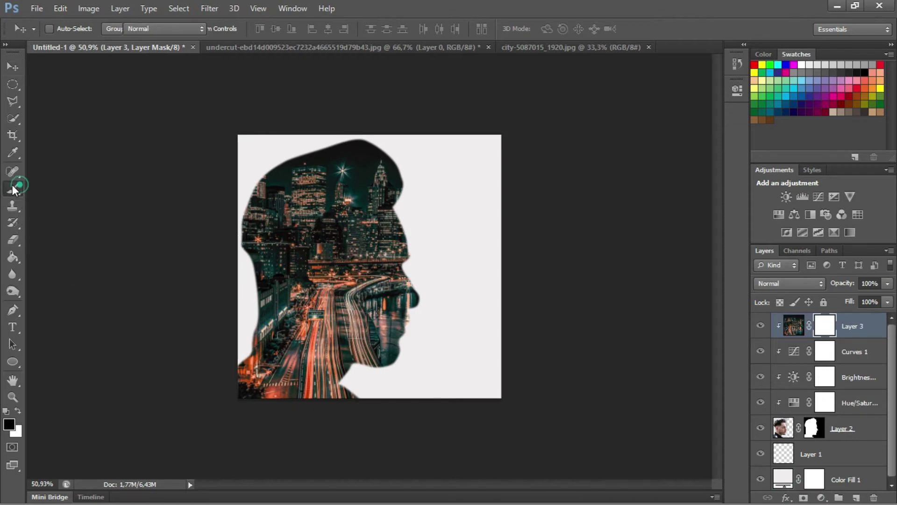
pyautogui.press(']')
pyautogui.press(']')
pyautogui.press(']')
pyautogui.press(']')
pyautogui.press(']')
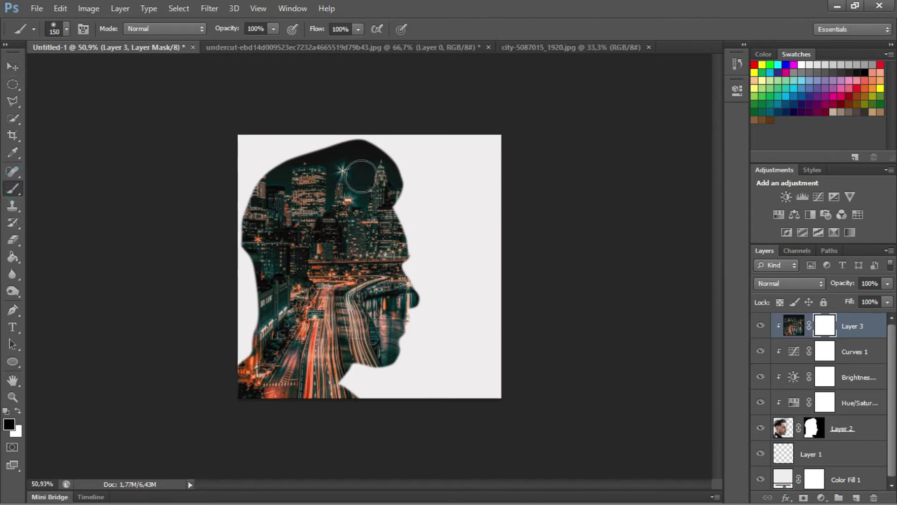
pyautogui.press(']')
pyautogui.press(']')
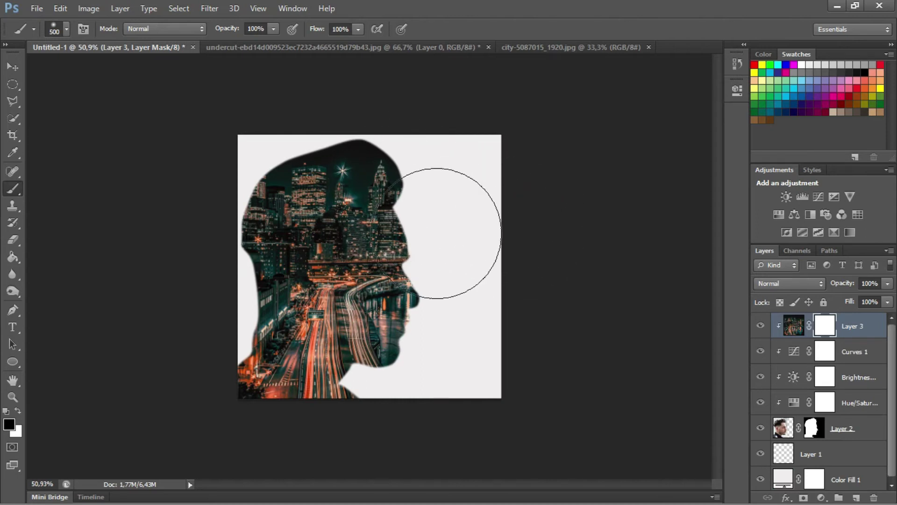
pyautogui.click(273, 30)
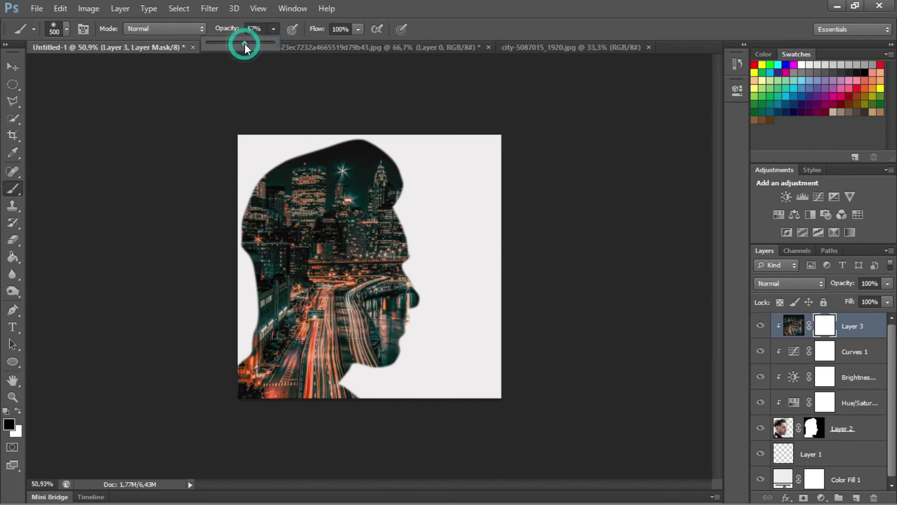
pyautogui.moveTo(253, 43); pyautogui.dragTo(256, 43)
pyautogui.click(360, 31)
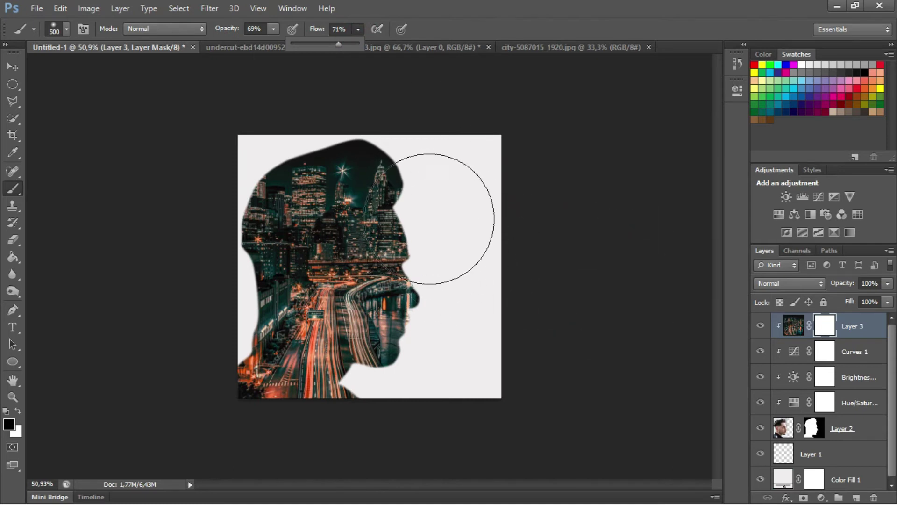
# Step: Paint black on the city layer's mask over the face profile and the front and top of the hair to reveal the portrait
pyautogui.click(425, 215)
pyautogui.click(425, 234)
pyautogui.click(428, 307)
pyautogui.moveTo(414, 250)
pyautogui.mouseDown()
pyautogui.moveTo(428, 334)
pyautogui.moveTo(420, 312)
pyautogui.mouseUp()
pyautogui.moveTo(404, 147); pyautogui.dragTo(337, 121)
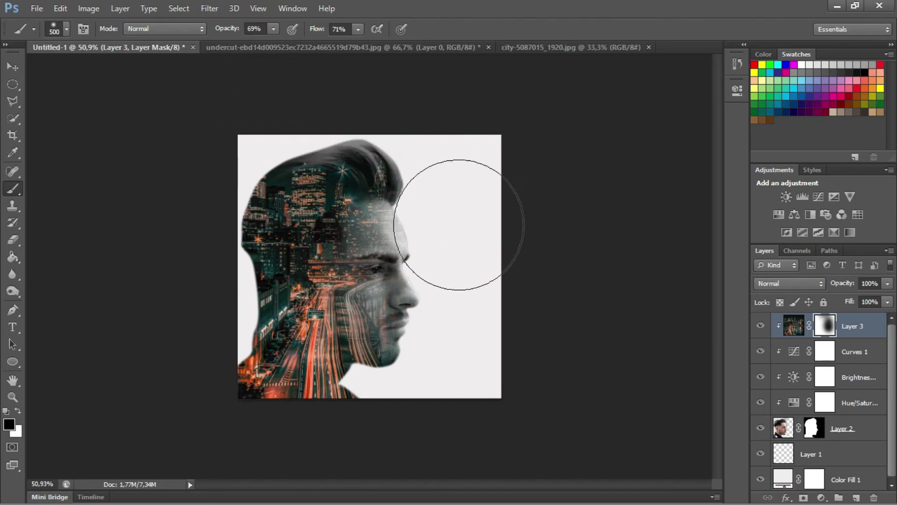
pyautogui.scroll(-4, 426, 282)
pyautogui.scroll(8, 394, 271)
pyautogui.moveTo(357, 154); pyautogui.dragTo(401, 160)
# Step: Examine the blend between the city lights and the portrait both close up and at a distance
pyautogui.scroll(-6, 517, 190)
pyautogui.scroll(3, 448, 330)
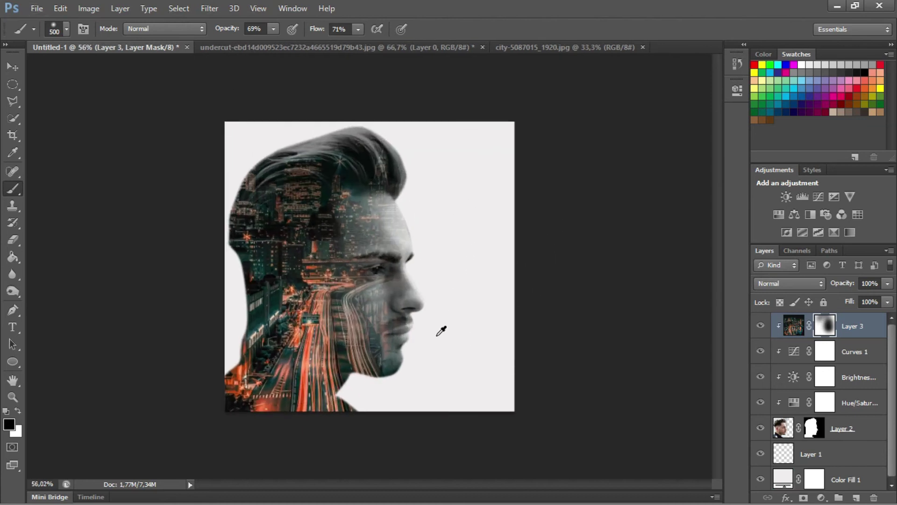
pyautogui.scroll(2, 448, 331)
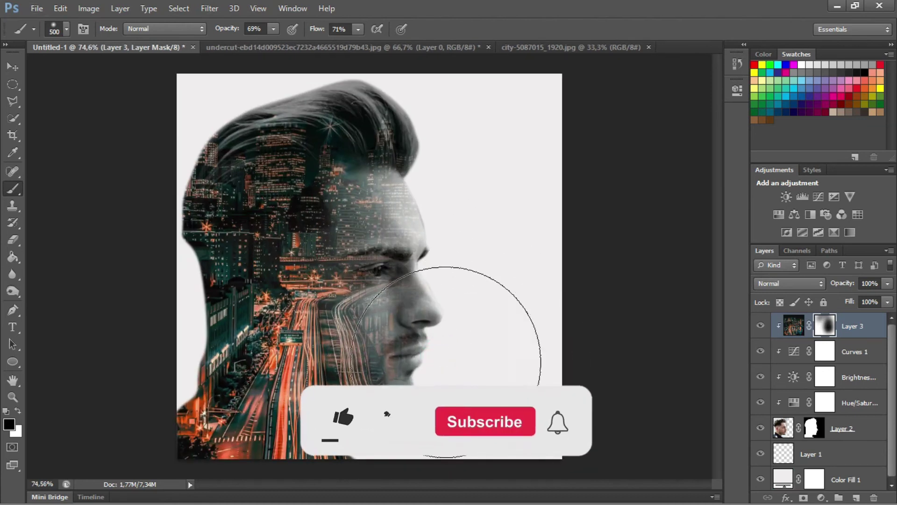
pyautogui.scroll(-3, 480, 220)
pyautogui.scroll(3, 481, 277)
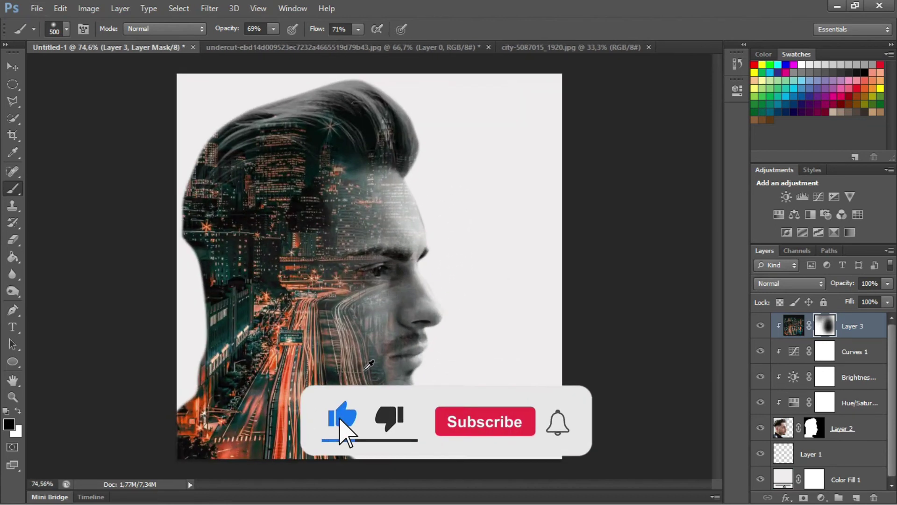
pyautogui.scroll(-4, 468, 185)
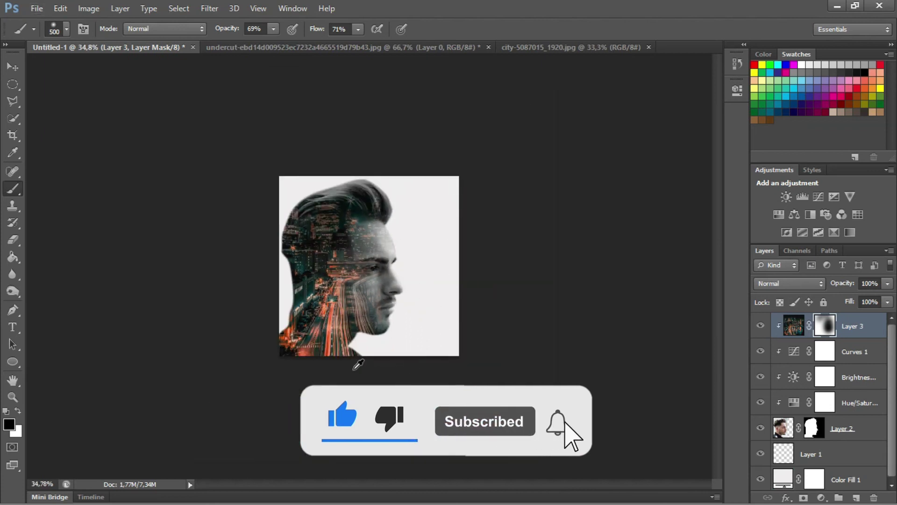
pyautogui.scroll(4, 364, 359)
pyautogui.scroll(-4, 363, 350)
pyautogui.scroll(4, 370, 356)
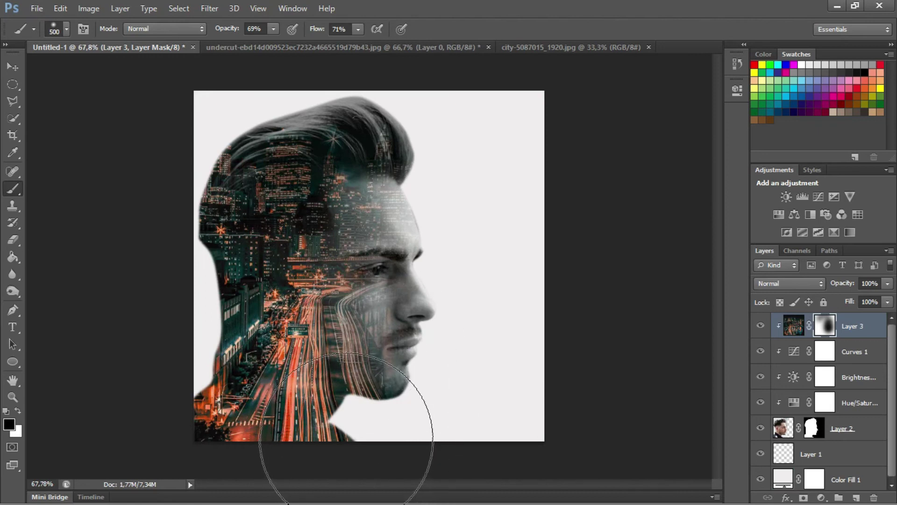
# Step: Reduce the brush to 250 px and paint black on the city mask along the neck and the back edge of the head
pyautogui.press('[')
pyautogui.press('[')
pyautogui.press('[')
pyautogui.moveTo(331, 434)
pyautogui.mouseDown()
pyautogui.moveTo(216, 399)
pyautogui.moveTo(195, 270)
pyautogui.moveTo(173, 256)
pyautogui.moveTo(186, 241)
pyautogui.mouseUp()
pyautogui.click(186, 242)
pyautogui.click(173, 161)
pyautogui.click(189, 164)
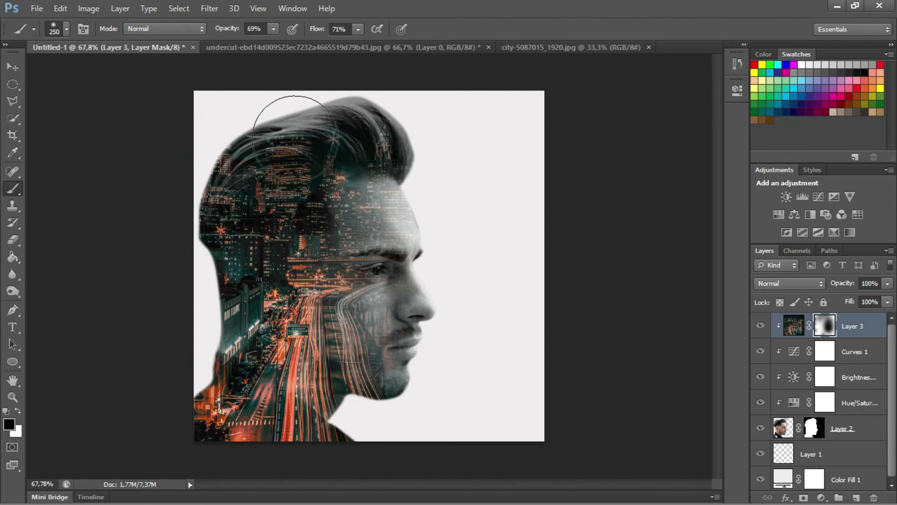
pyautogui.scroll(-4, 476, 180)
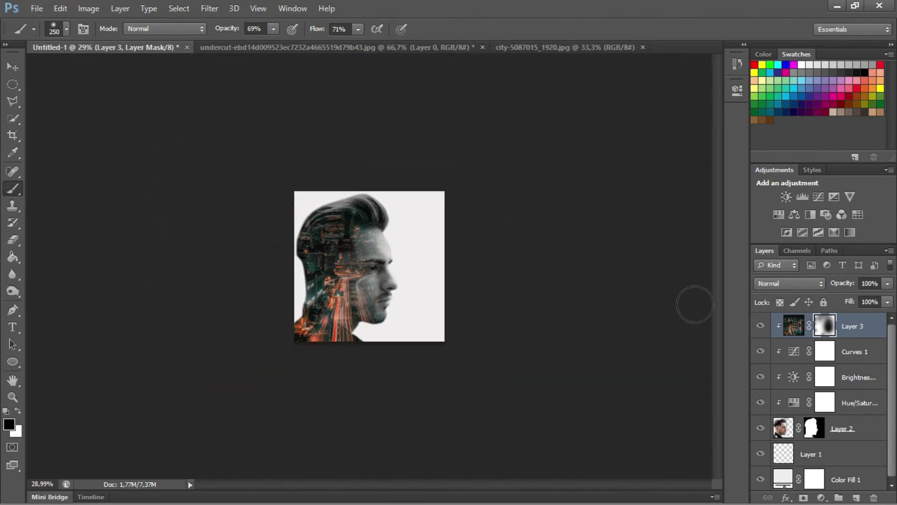
# Step: Add a Drop Shadow layer style to the portrait on Layer 2 and show its settings
pyautogui.click(848, 430)
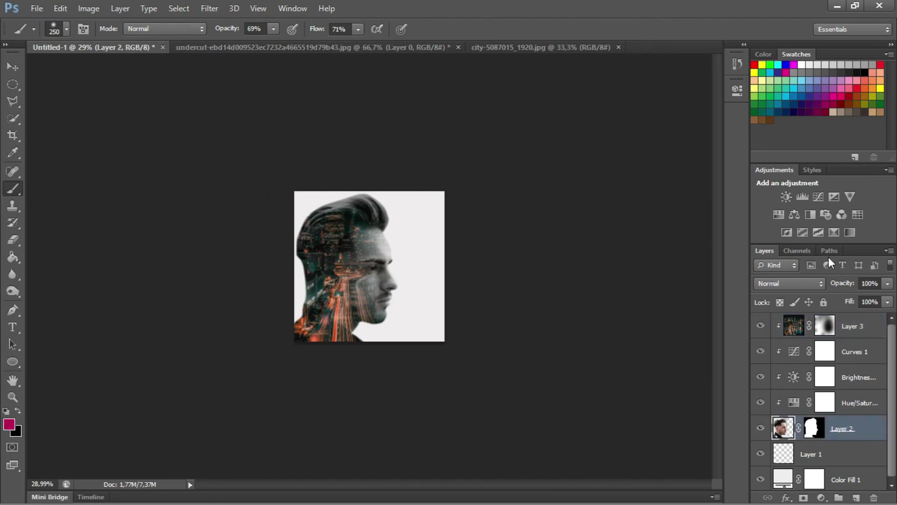
pyautogui.rightClick(868, 431)
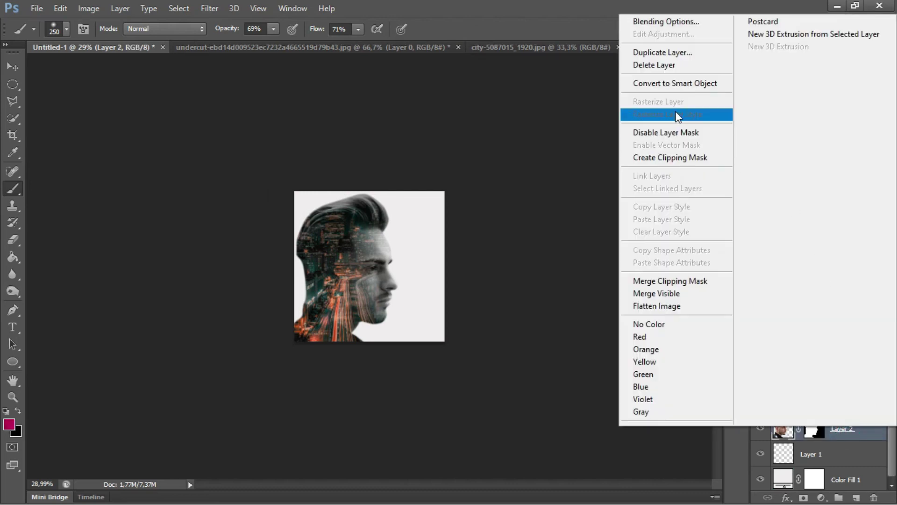
pyautogui.click(676, 22)
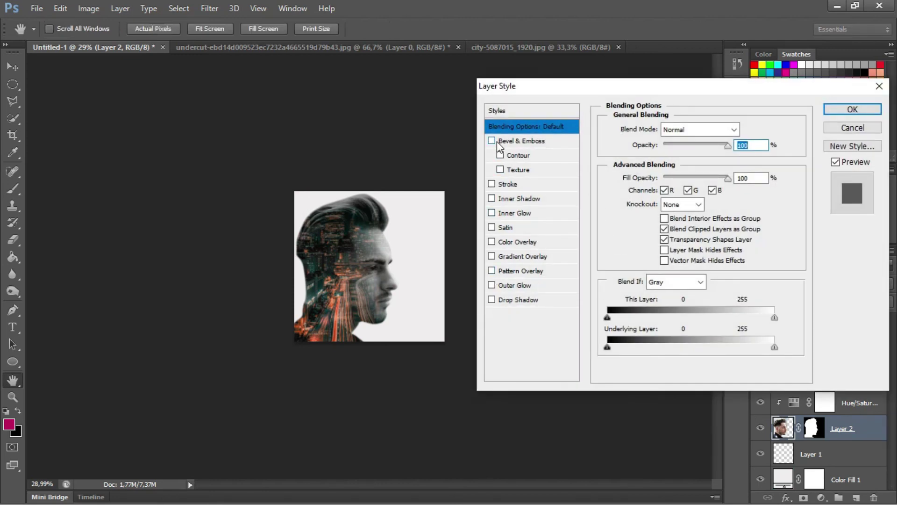
pyautogui.click(491, 300)
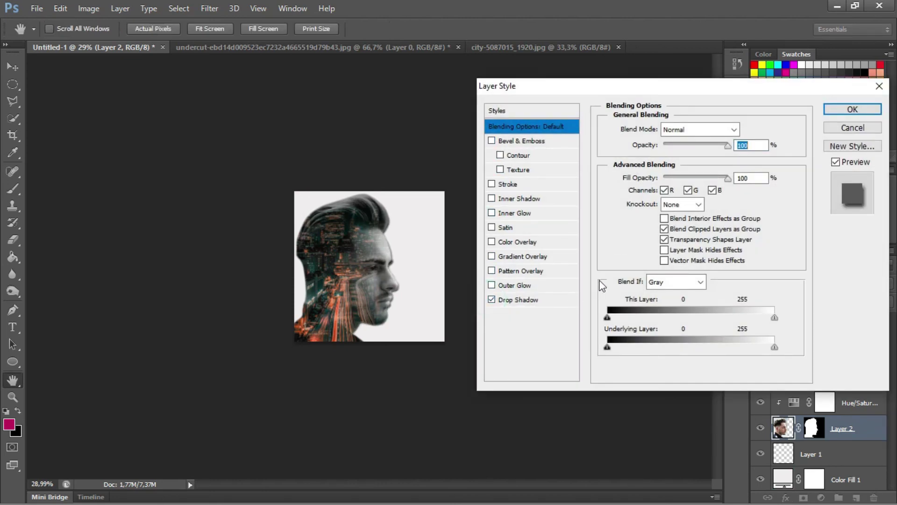
pyautogui.click(527, 301)
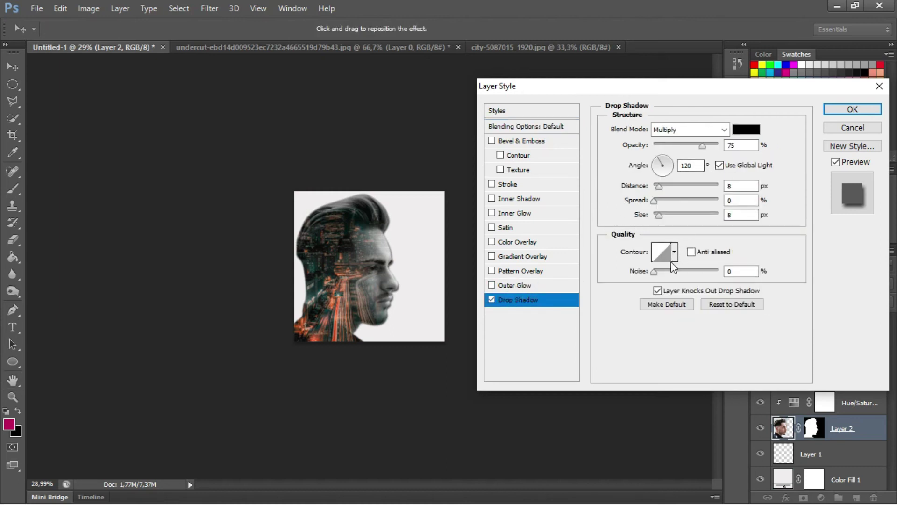
# Step: Set the drop shadow's distance to 0 px, spread to 0%, size to 40 px and opacity to 29%, and apply it
pyautogui.moveTo(659, 187); pyautogui.dragTo(668, 216)
pyautogui.press('alt')
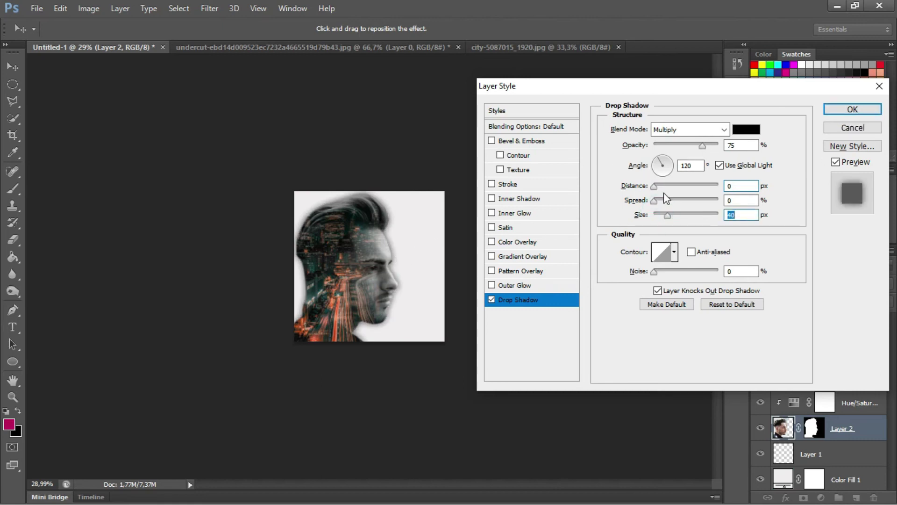
pyautogui.moveTo(655, 200); pyautogui.dragTo(630, 212)
pyautogui.moveTo(703, 146); pyautogui.dragTo(671, 152)
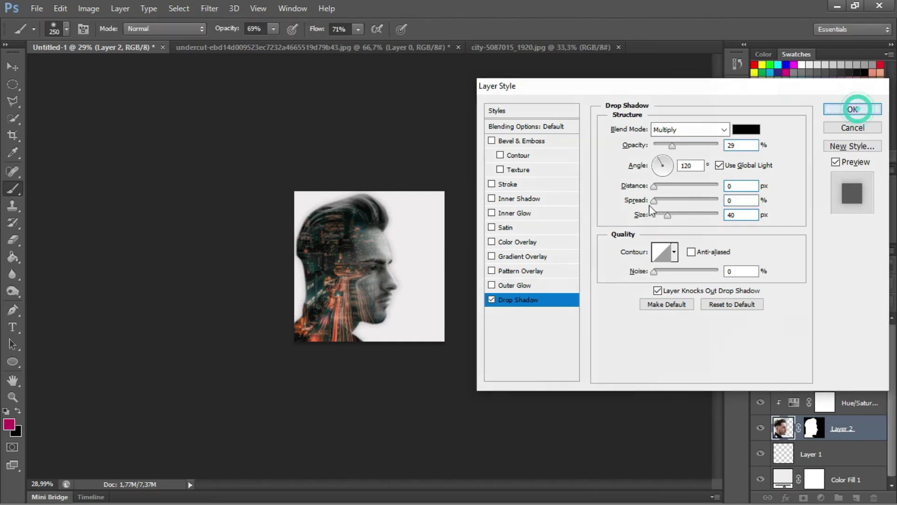
pyautogui.click(853, 110)
pyautogui.scroll(5, 374, 295)
pyautogui.scroll(-2, 370, 298)
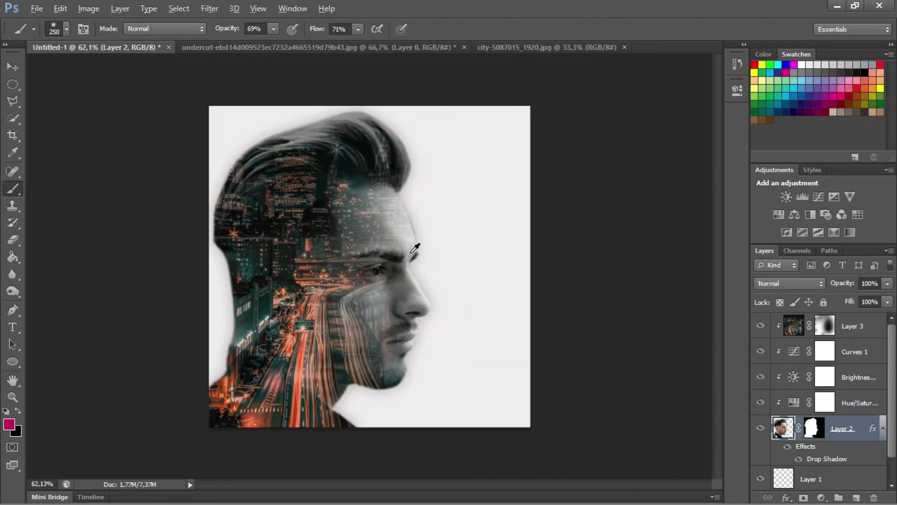
# Step: Compare the portrait with and without the city image by hiding and showing Layer 3 twice
pyautogui.click(14, 68)
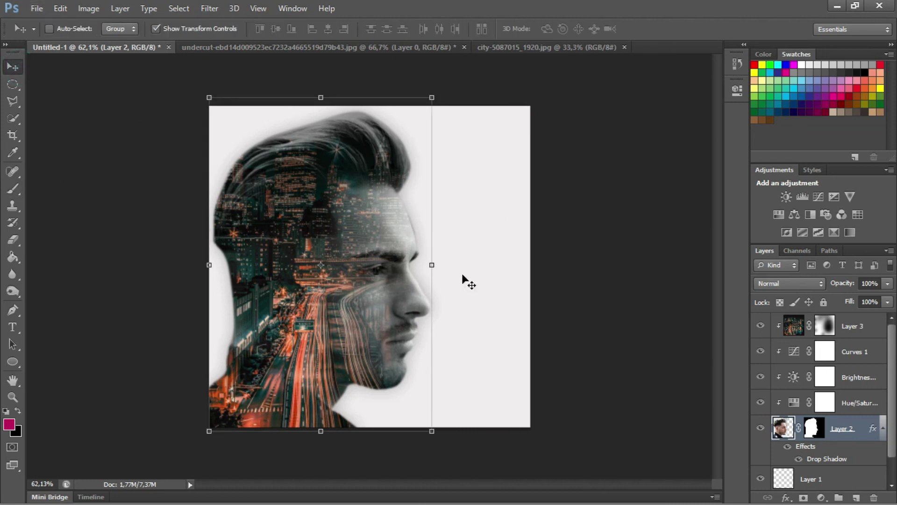
pyautogui.click(763, 329)
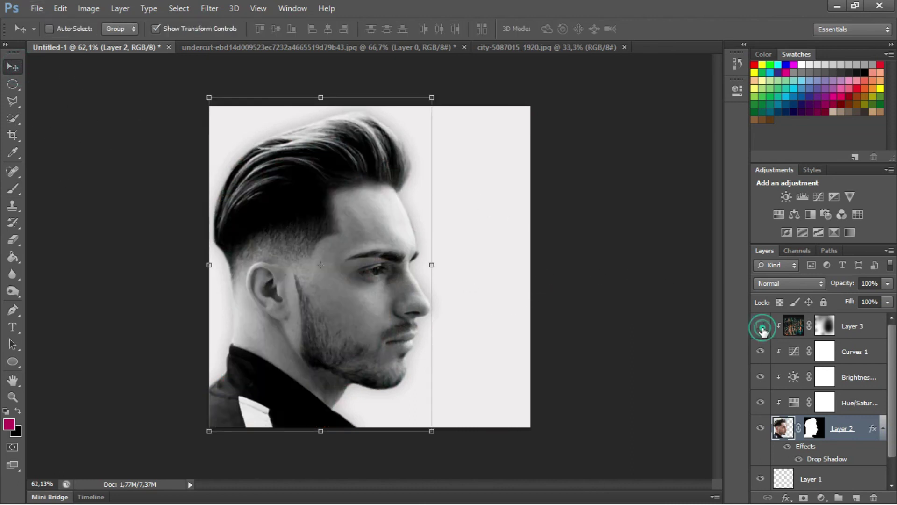
pyautogui.click(763, 329)
pyautogui.click(761, 326)
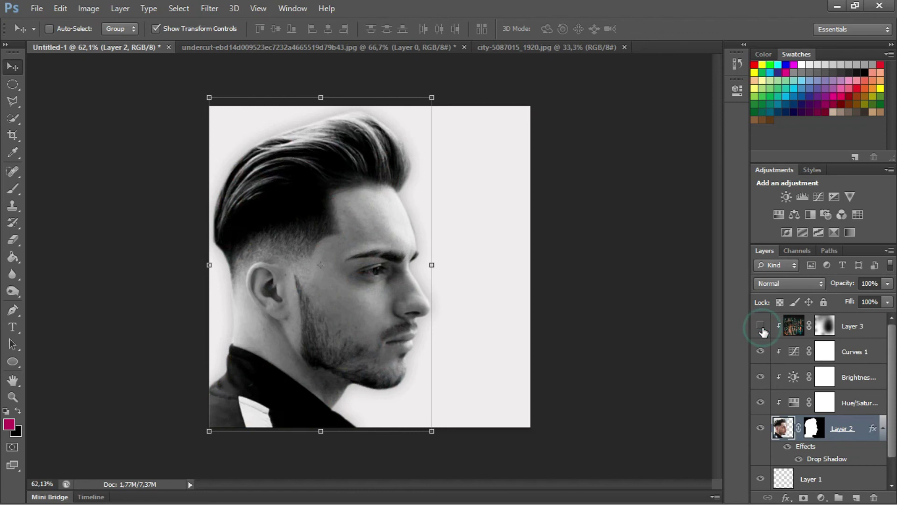
pyautogui.click(761, 326)
# Step: Examine the finished double exposure as a whole and in detail at several magnifications
pyautogui.scroll(-3, 481, 236)
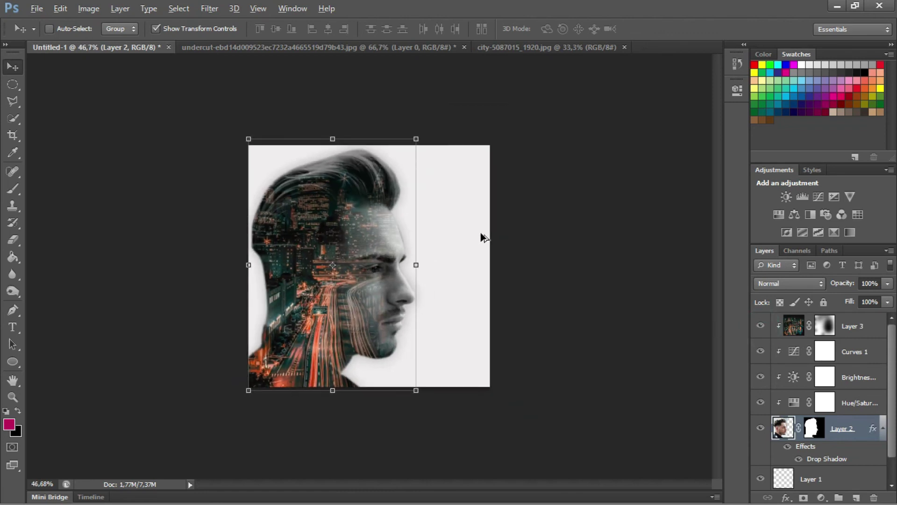
pyautogui.hotkey('ctrl', '0')
pyautogui.scroll(4, 316, 325)
pyautogui.scroll(-5, 434, 311)
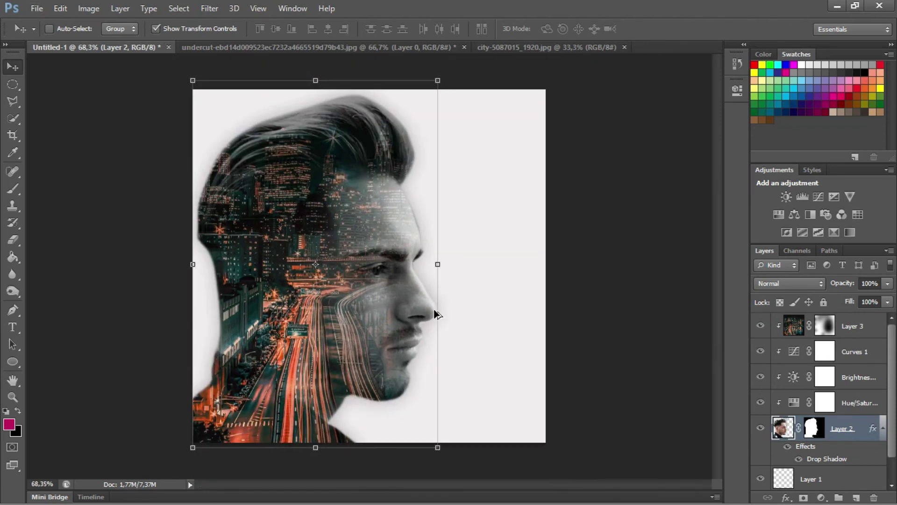
pyautogui.scroll(1, 331, 324)
pyautogui.scroll(1, 332, 328)
pyautogui.scroll(-2, 373, 318)
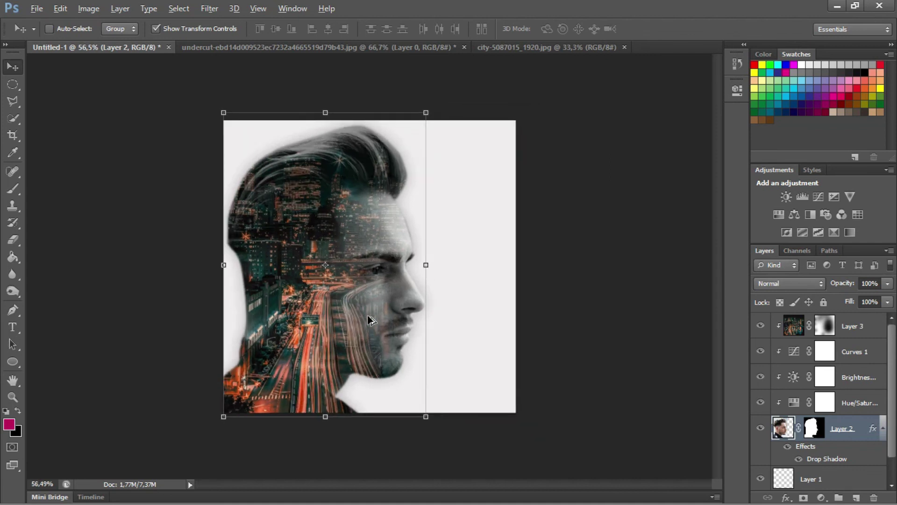
pyautogui.scroll(2, 373, 318)
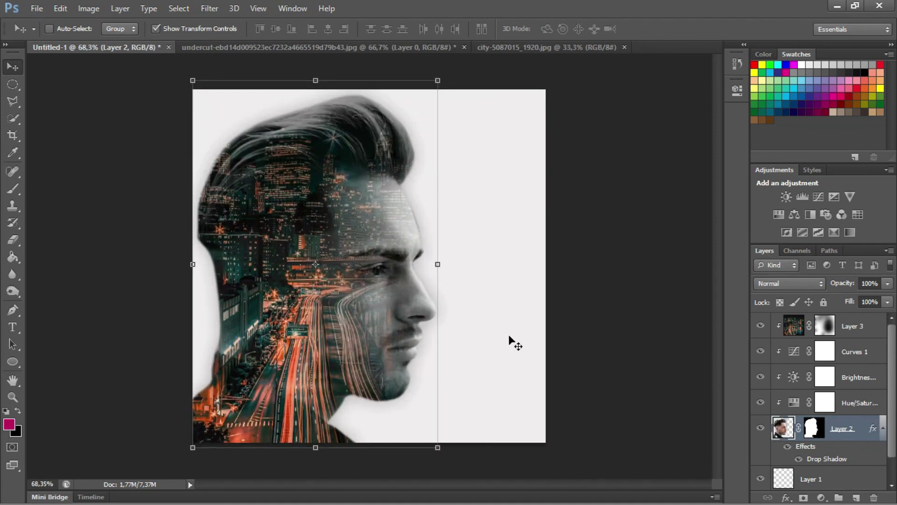
# Step: Make the Brightness/Contrast adjustment layer the active layer
pyautogui.click(877, 330)
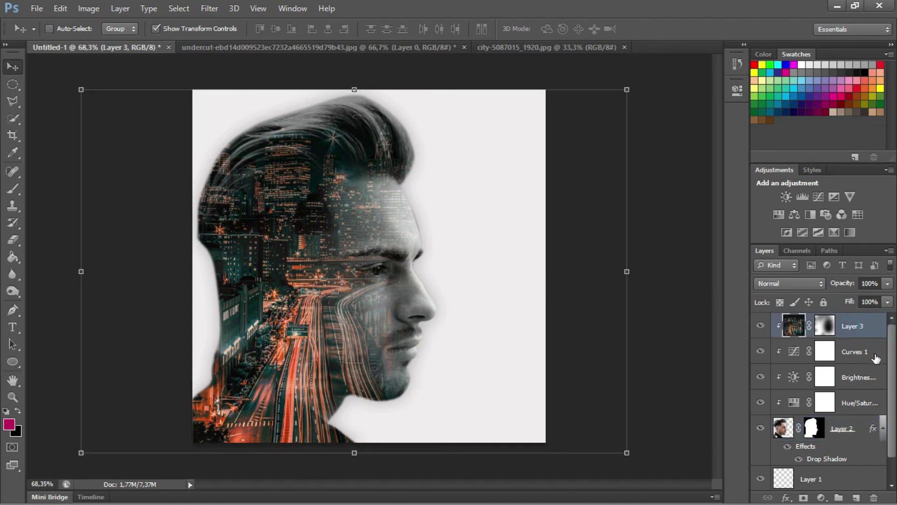
pyautogui.click(871, 370)
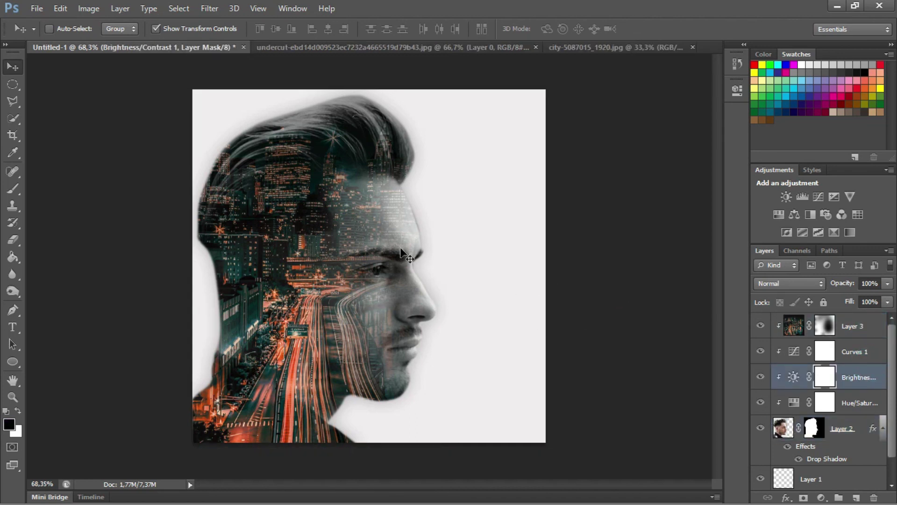